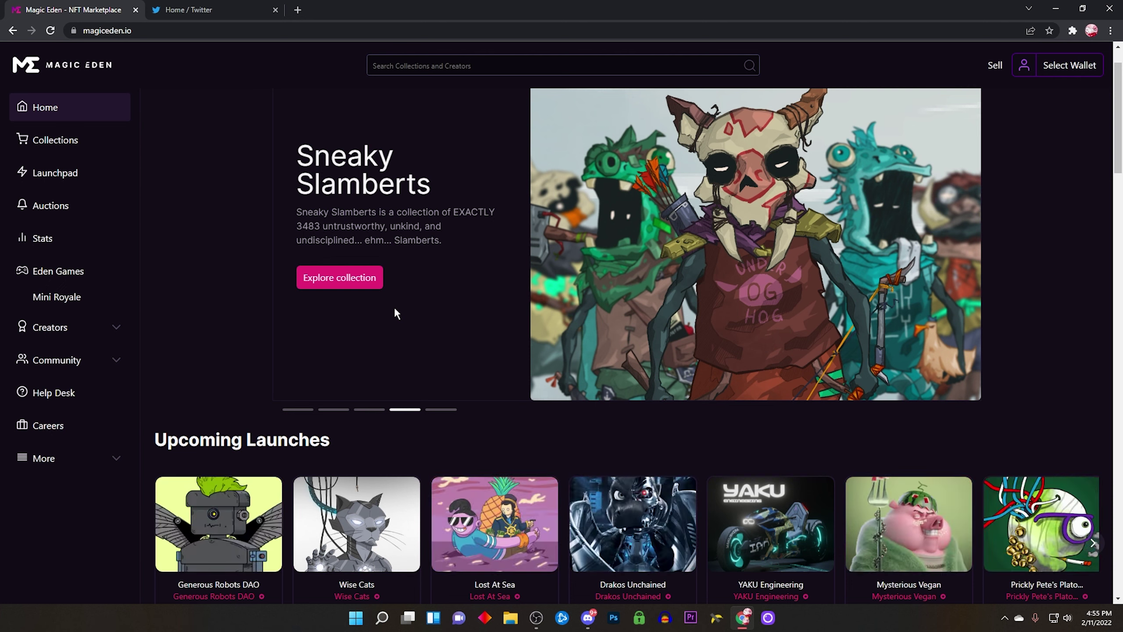
Search Twitter for NFT, scroll the posts and giveaways, then return to Magic Eden.
click(202, 10)
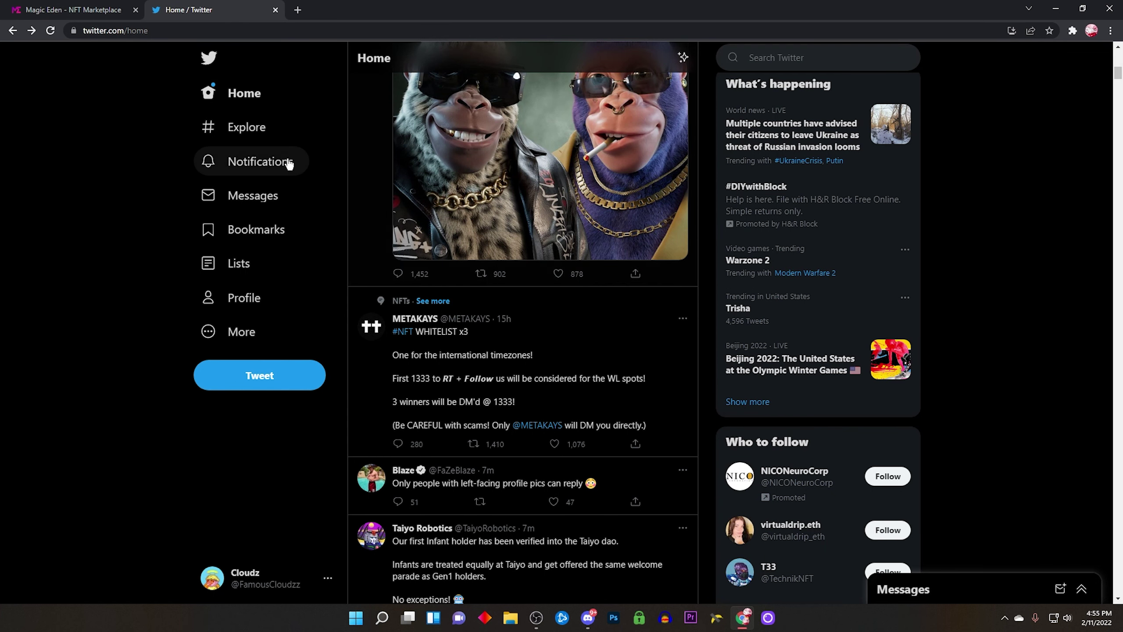
scroll(468, 276, down, 3)
scroll(469, 276, up, 5)
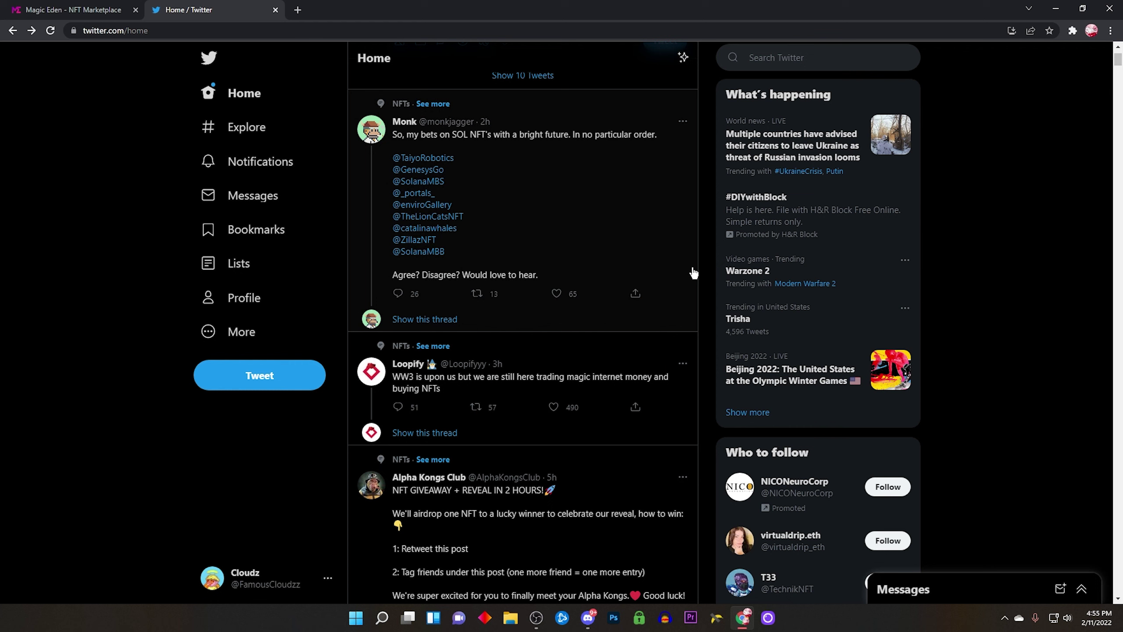
scroll(713, 324, up, 3)
click(816, 57)
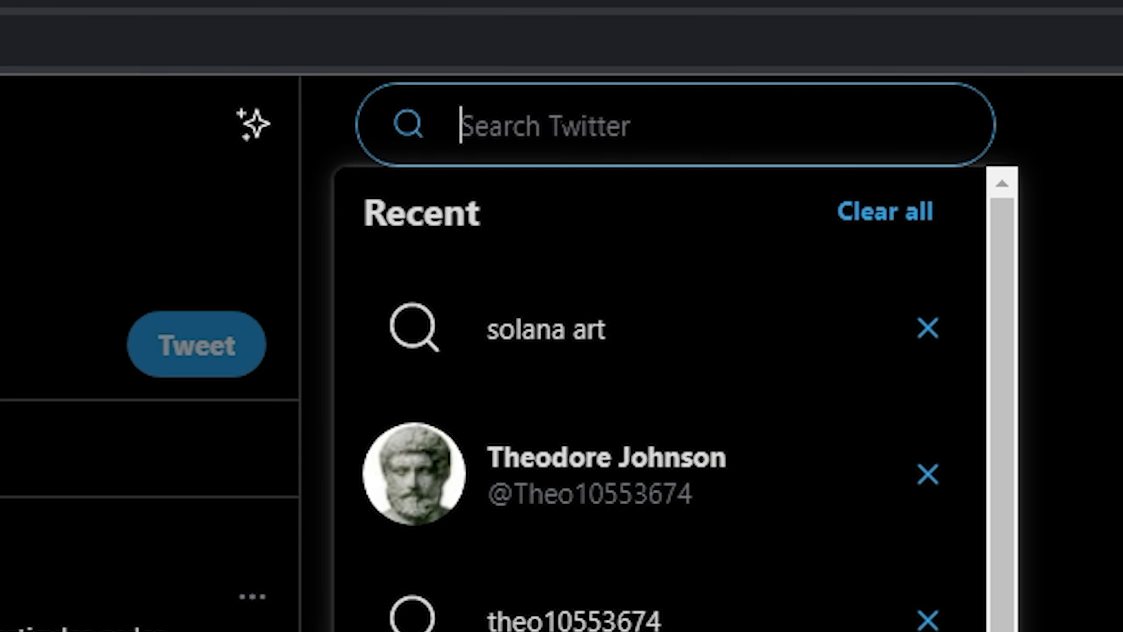
text(NF)
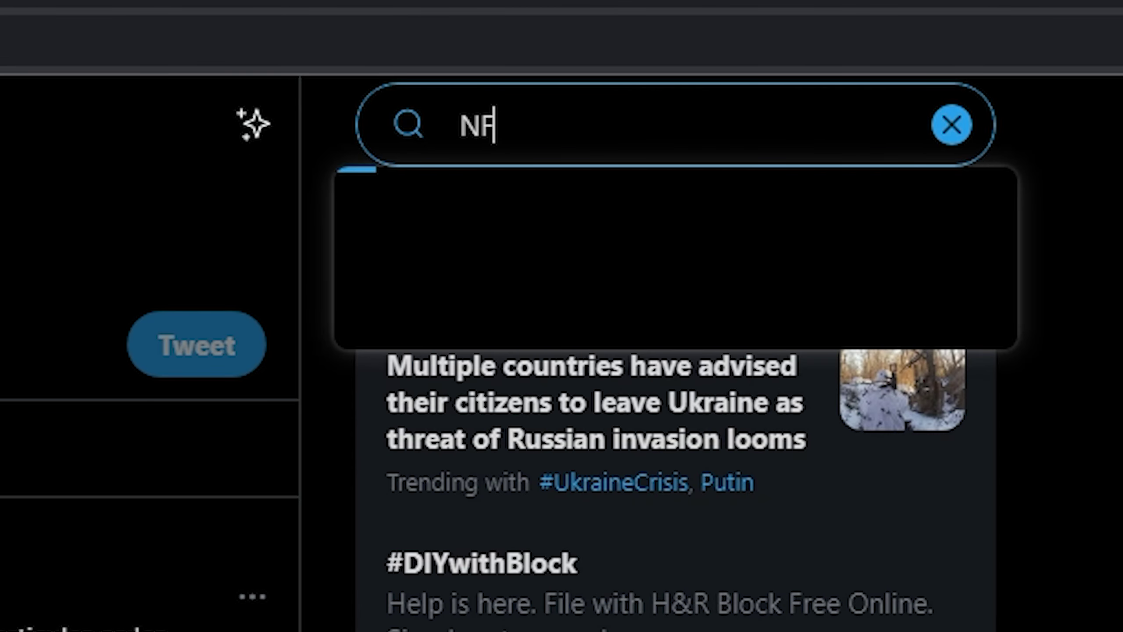
key(BackSpace)
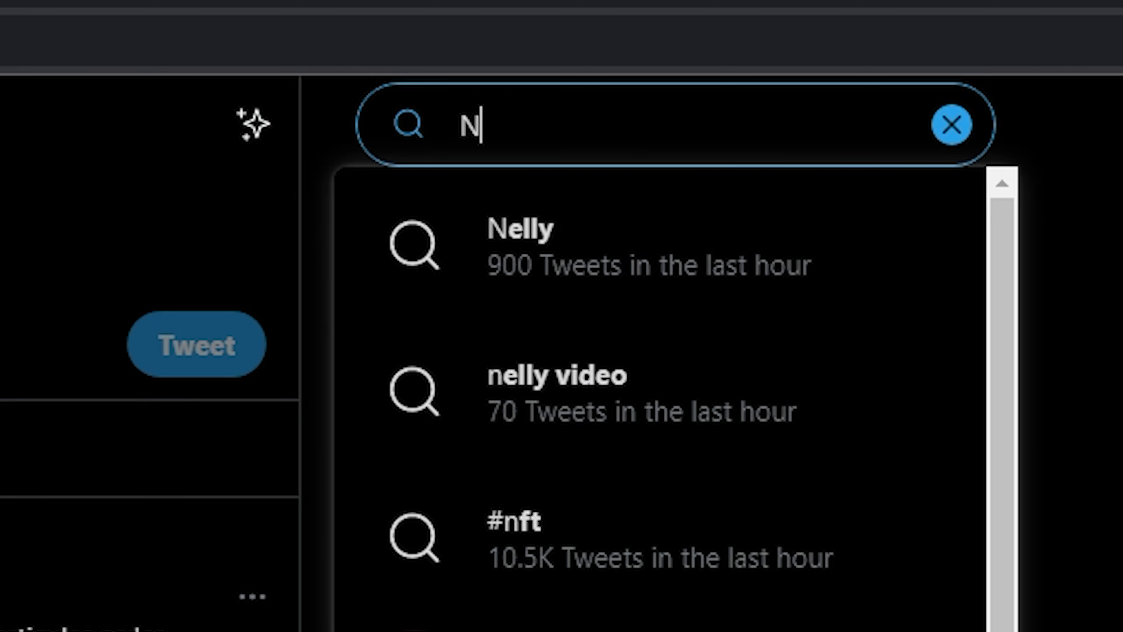
text(FT)
key(Return)
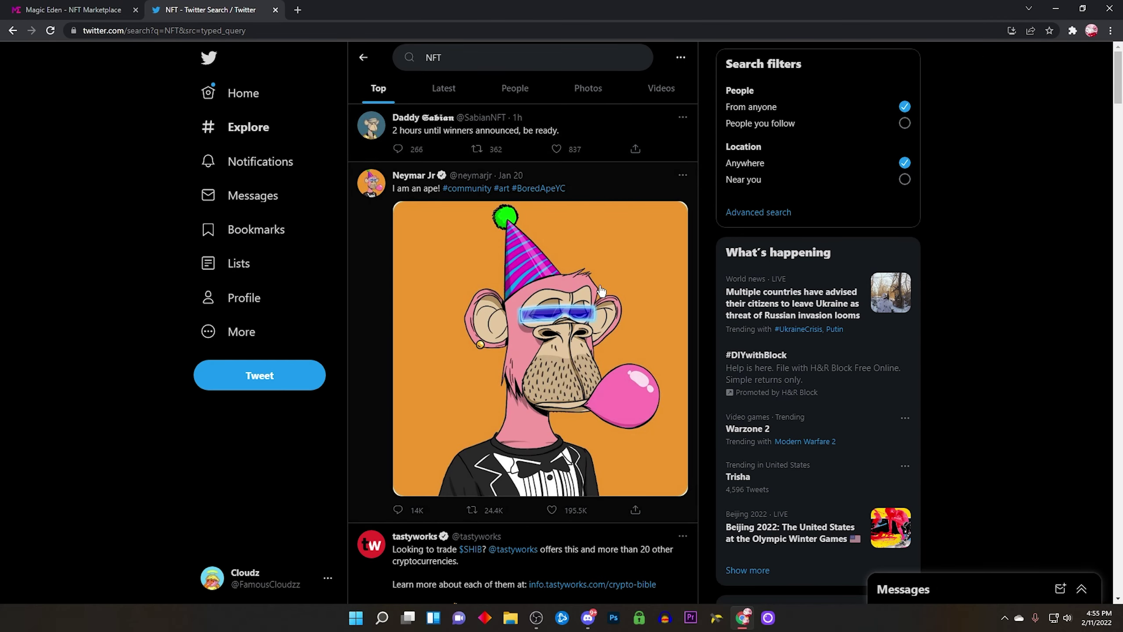
scroll(601, 290, down, 5)
scroll(598, 295, down, 4)
scroll(593, 297, down, 4)
scroll(580, 301, down, 4)
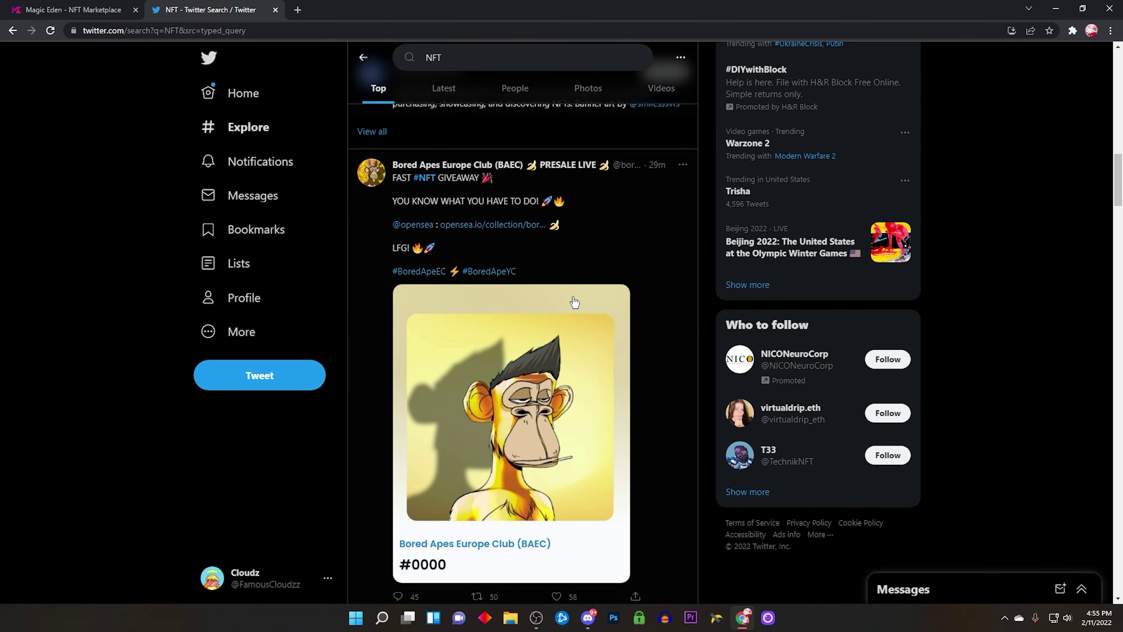
scroll(575, 302, down, 4)
scroll(577, 299, down, 3)
scroll(577, 297, down, 4)
scroll(577, 296, down, 4)
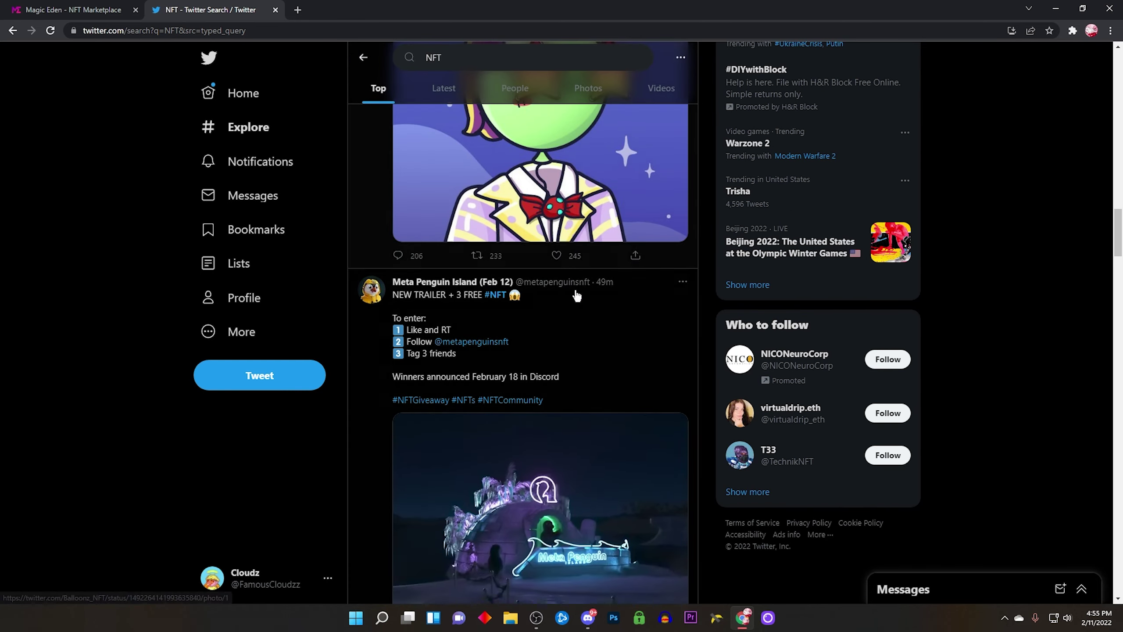
scroll(577, 295, down, 4)
scroll(606, 299, down, 5)
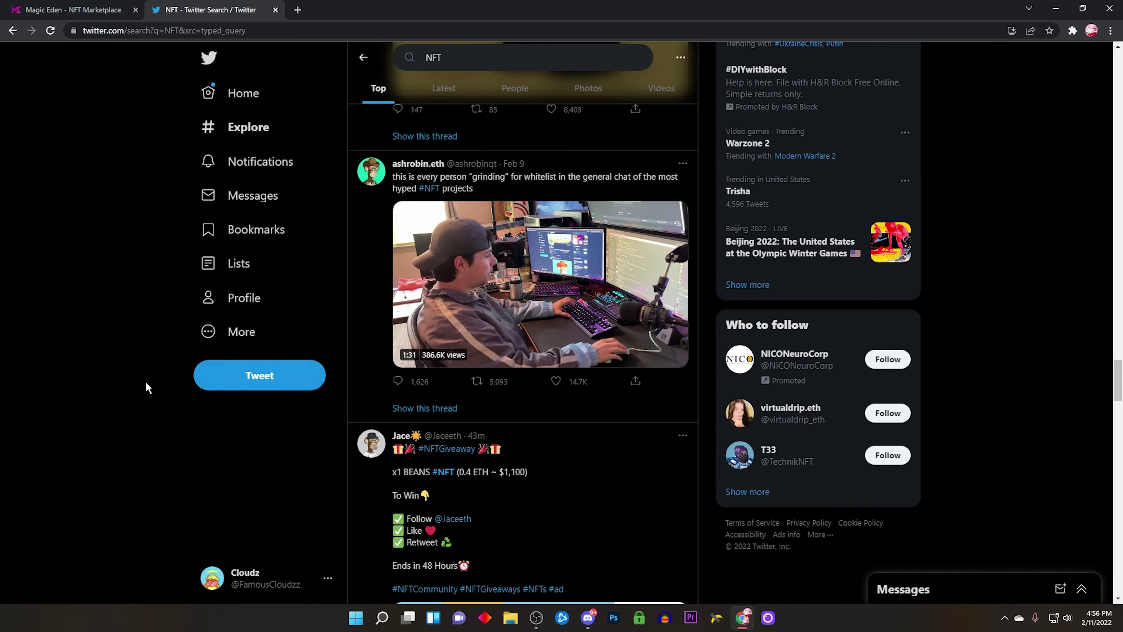
mouse_move(540, 284)
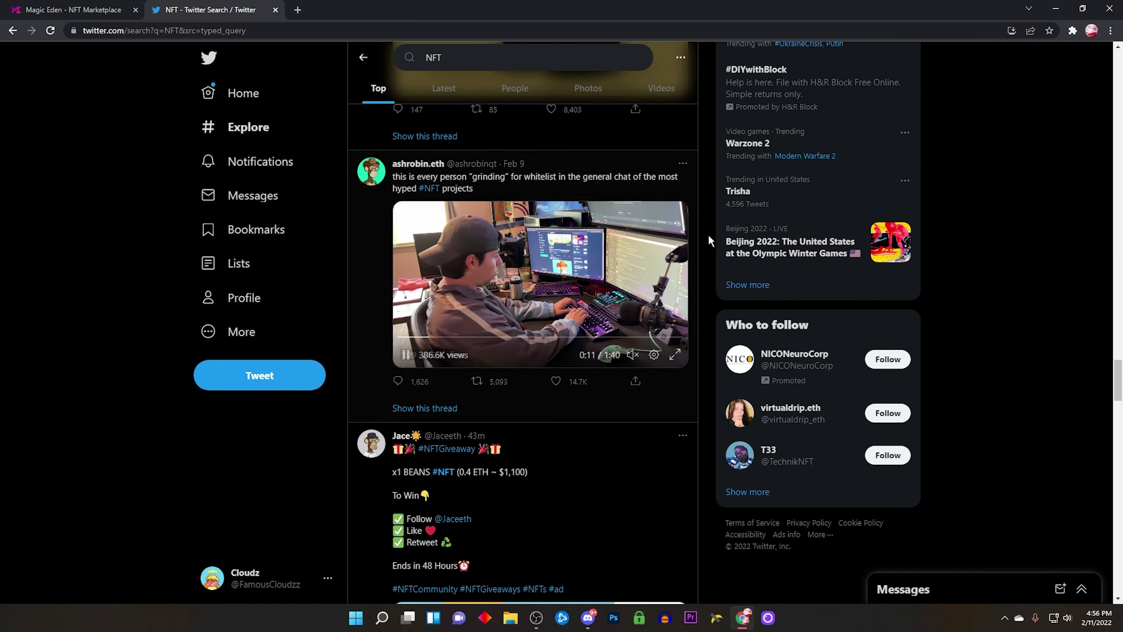
key(ctrl+shift+Tab)
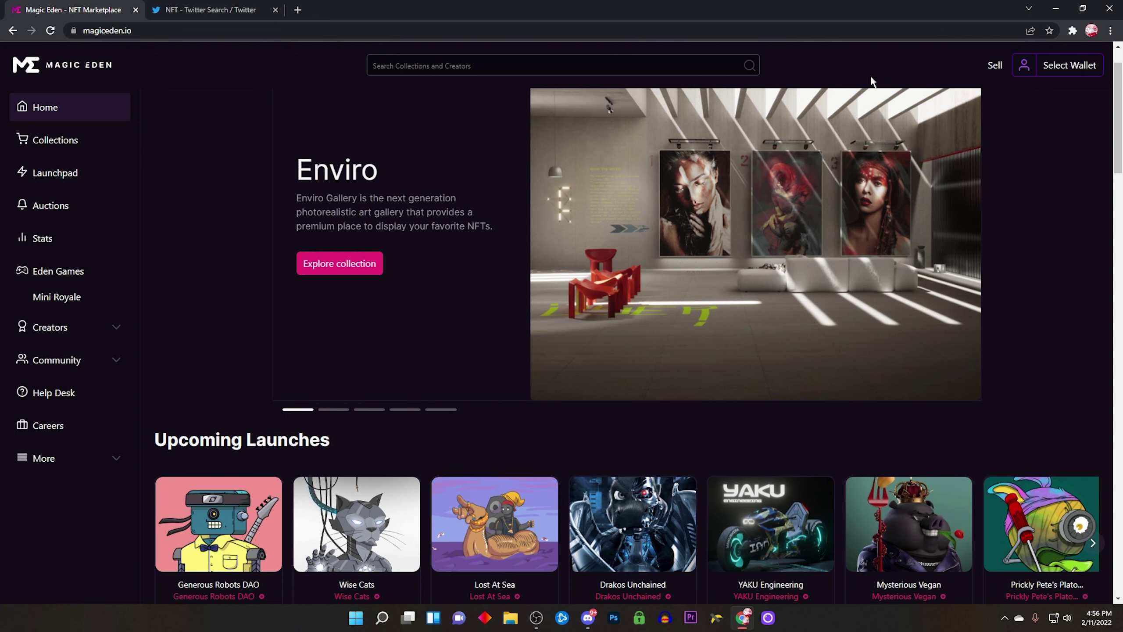
View the owned Hoodie Boy #443 and Horns VS Halos NFTs on magiceden.io/me, then bring up Discord.
click(1058, 65)
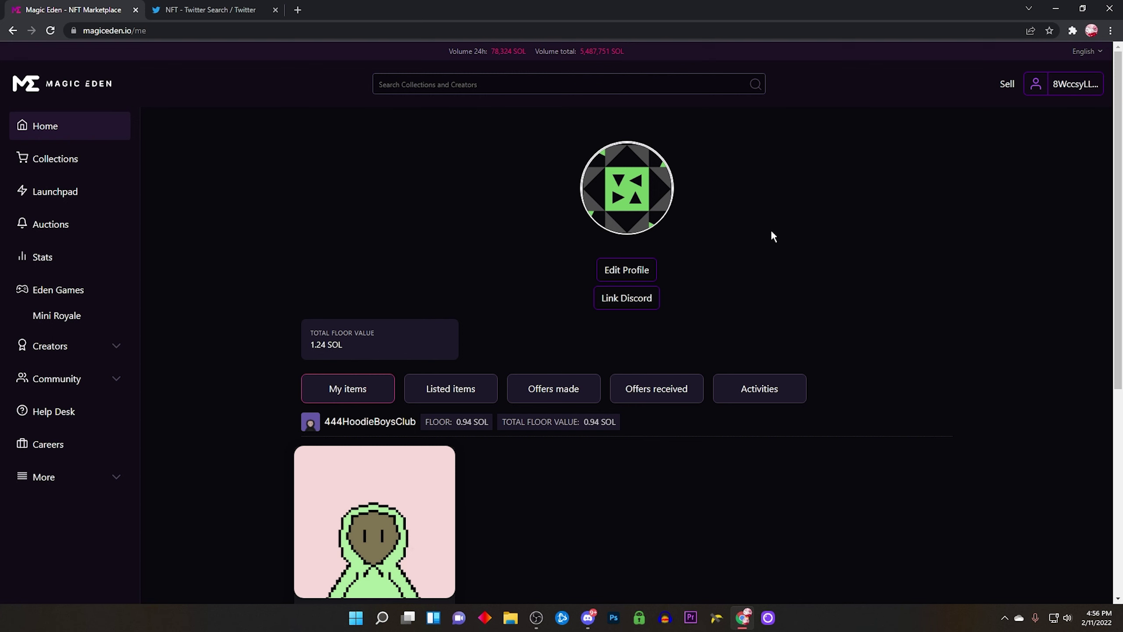
scroll(771, 230, down, 4)
scroll(729, 353, up, 2)
scroll(731, 340, down, 2)
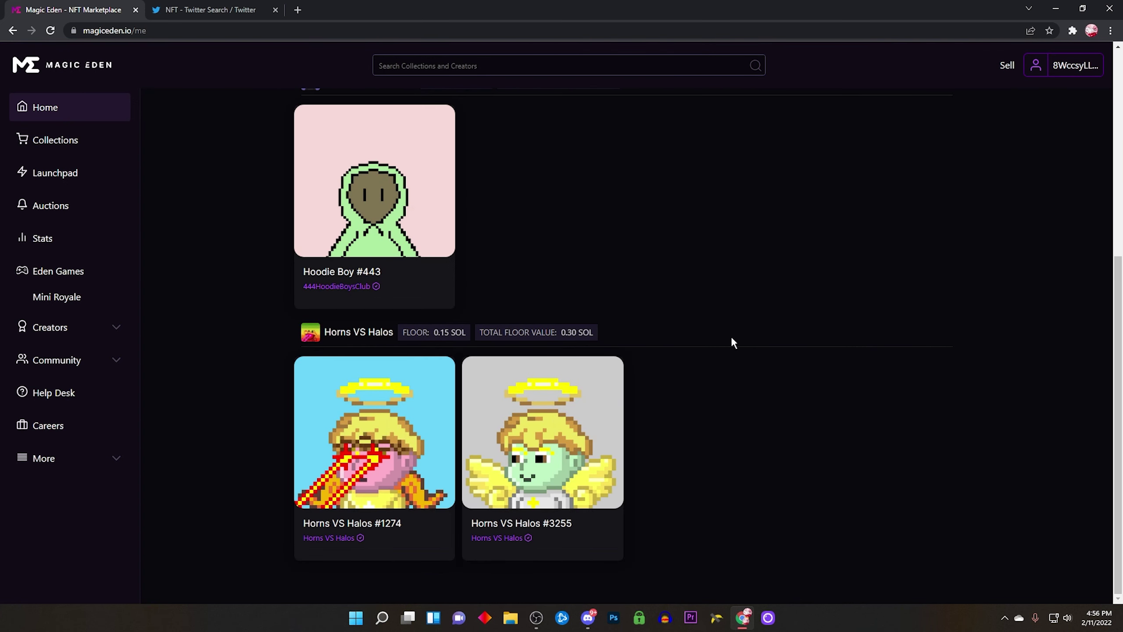
scroll(728, 342, up, 3)
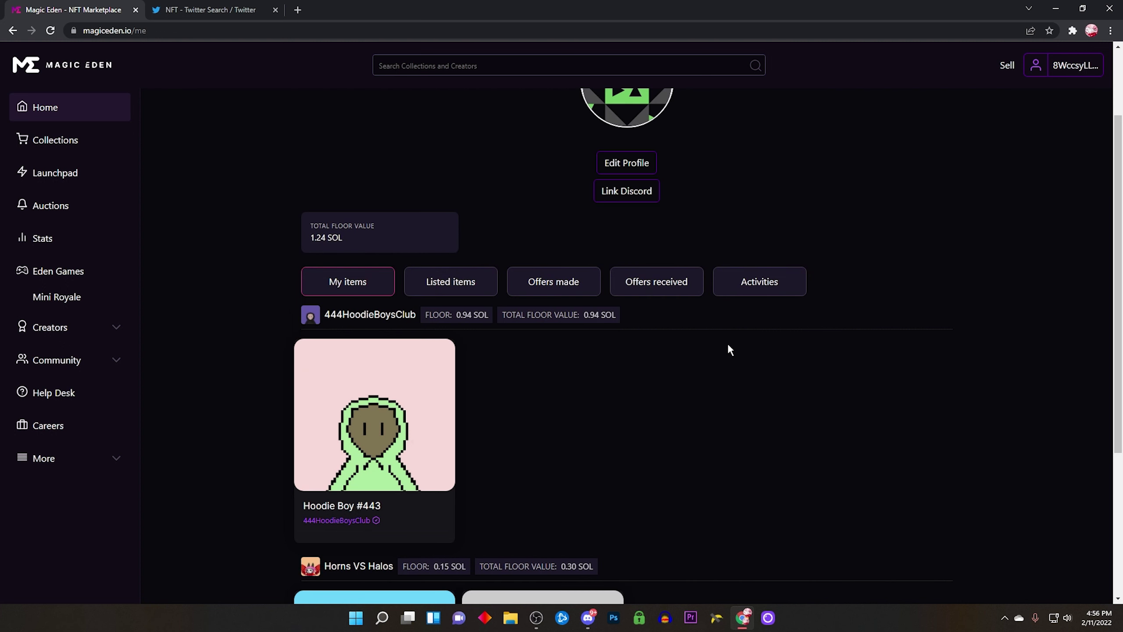
scroll(728, 343, down, 1)
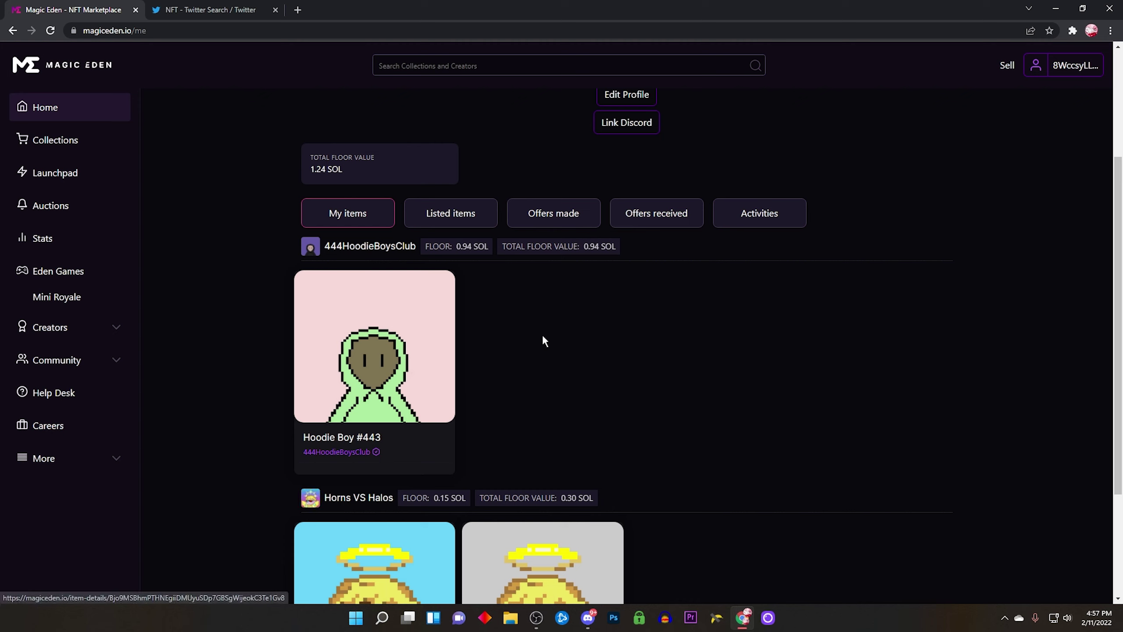
scroll(534, 354, down, 1)
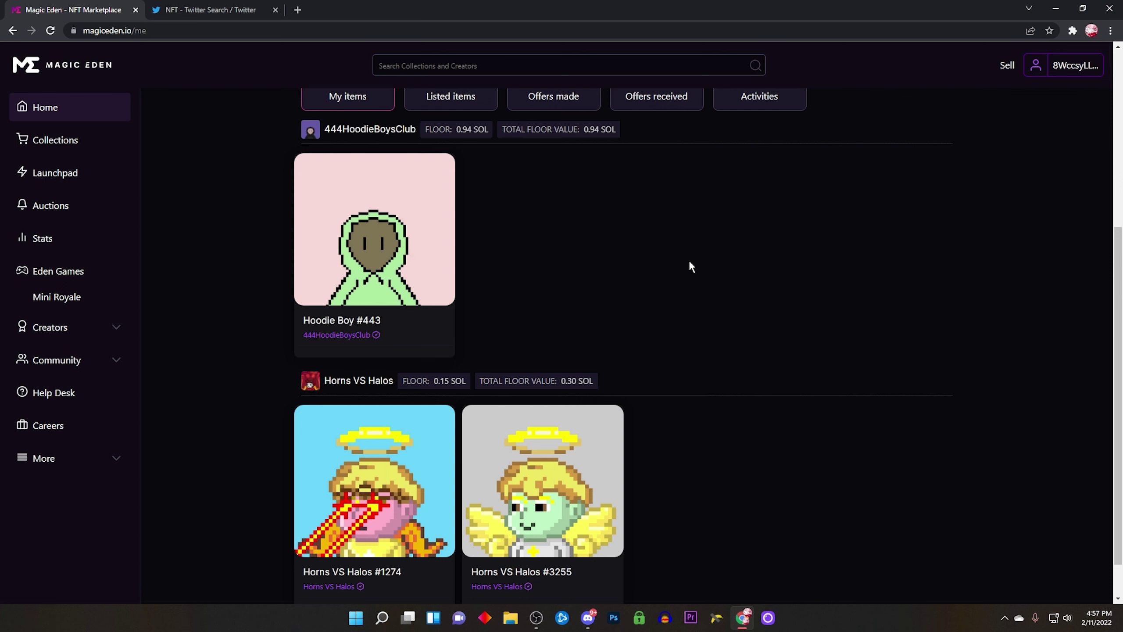
scroll(690, 260, down, 1)
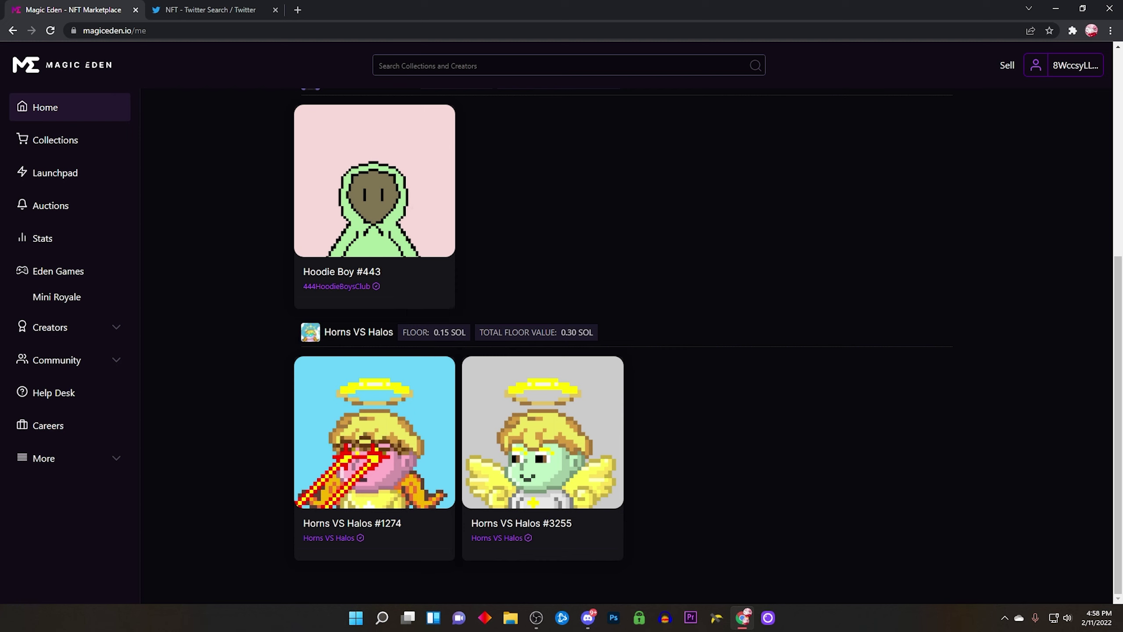
key(alt+Tab)
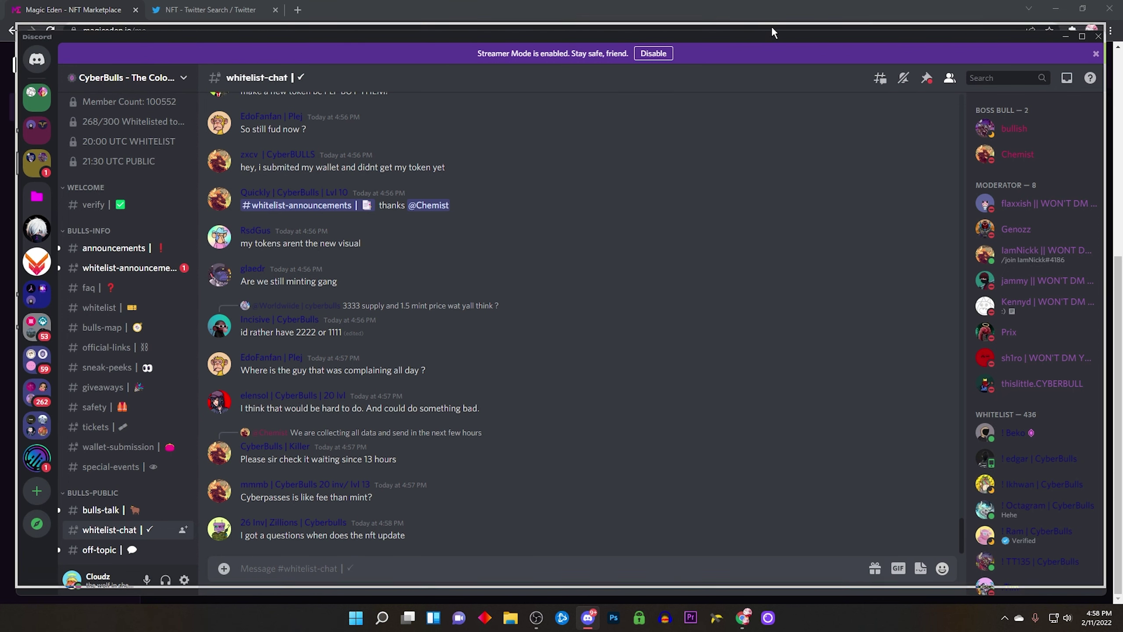
Open the CyberBulls #bulls-talk channel and jump to its newest messages.
drag(773, 34, 772, 23)
click(101, 511)
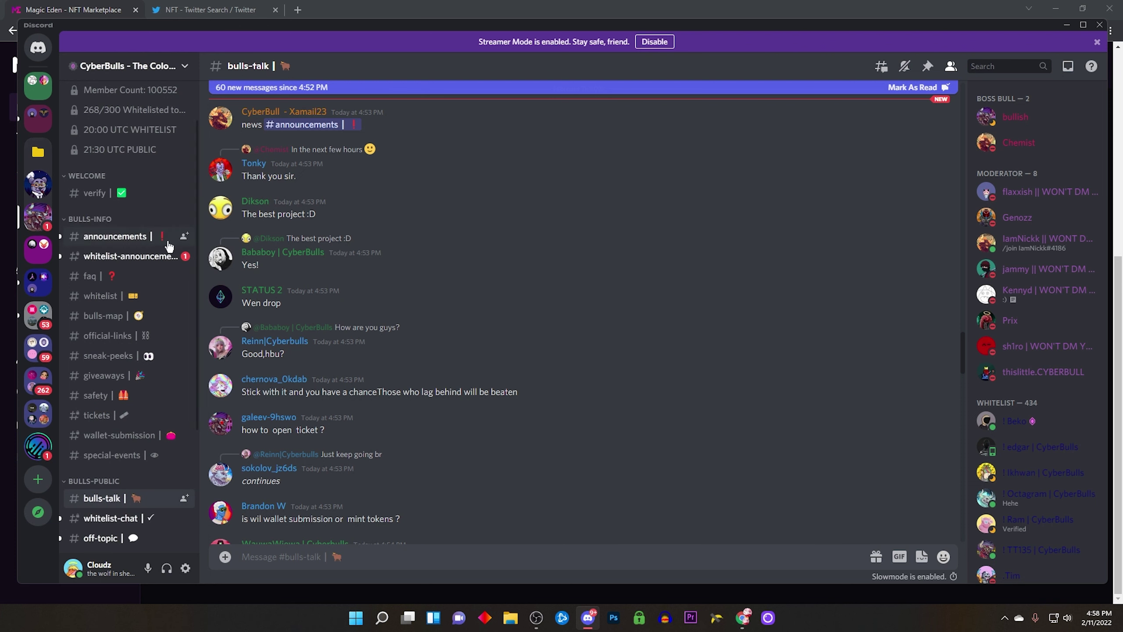
click(917, 87)
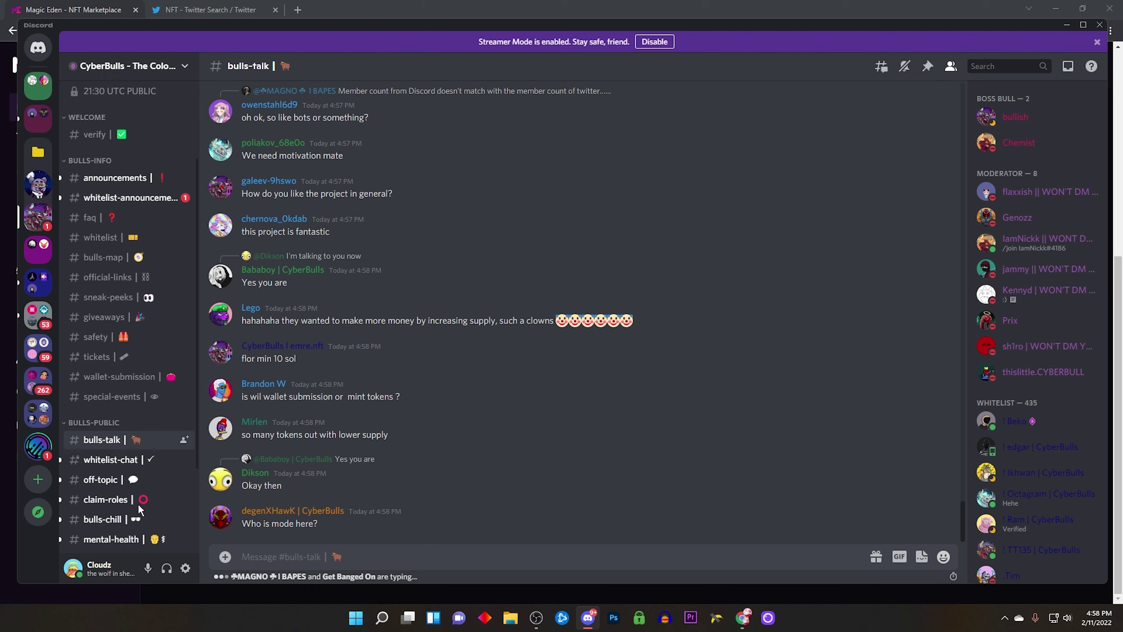
scroll(136, 518, down, 3)
key(alt+Tab)
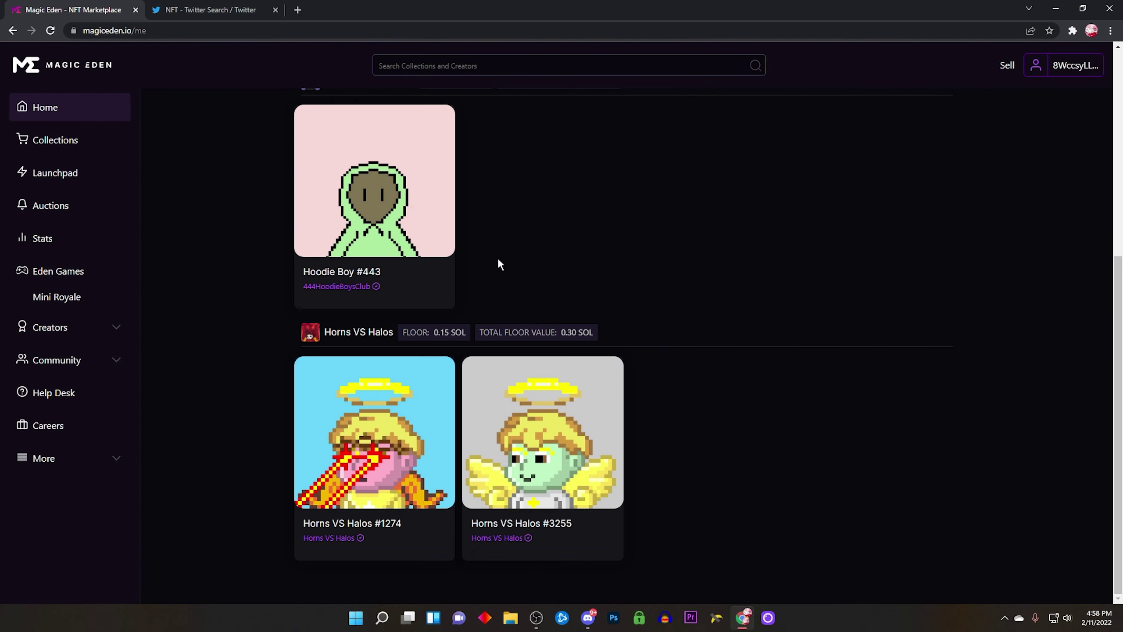
click(588, 617)
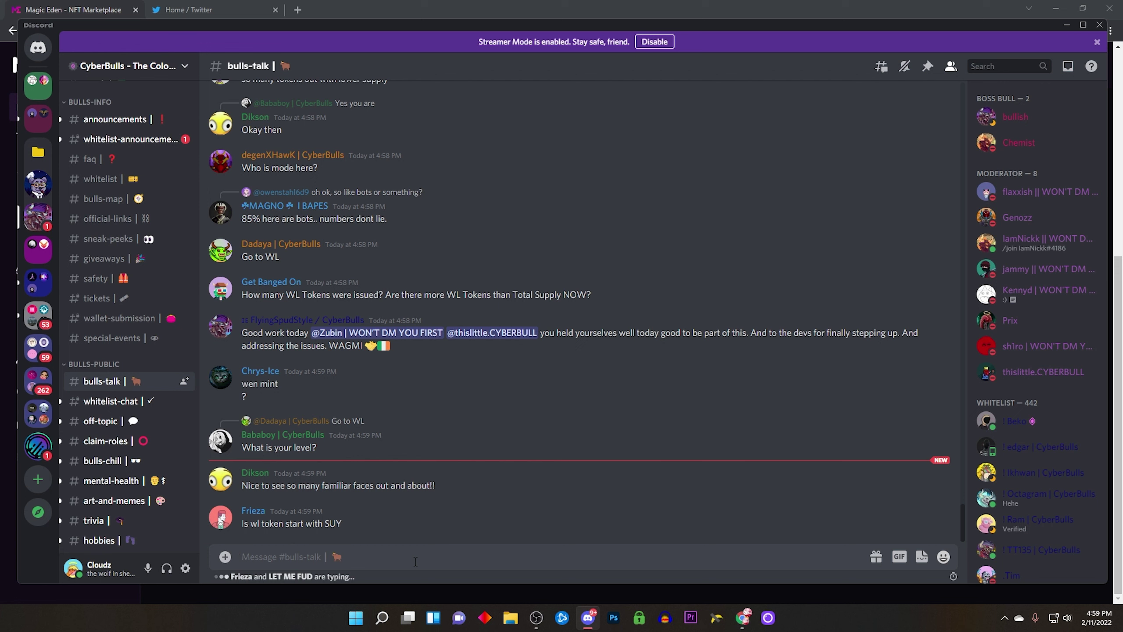
Post the message 'LFG!' in #bulls-talk.
click(416, 562)
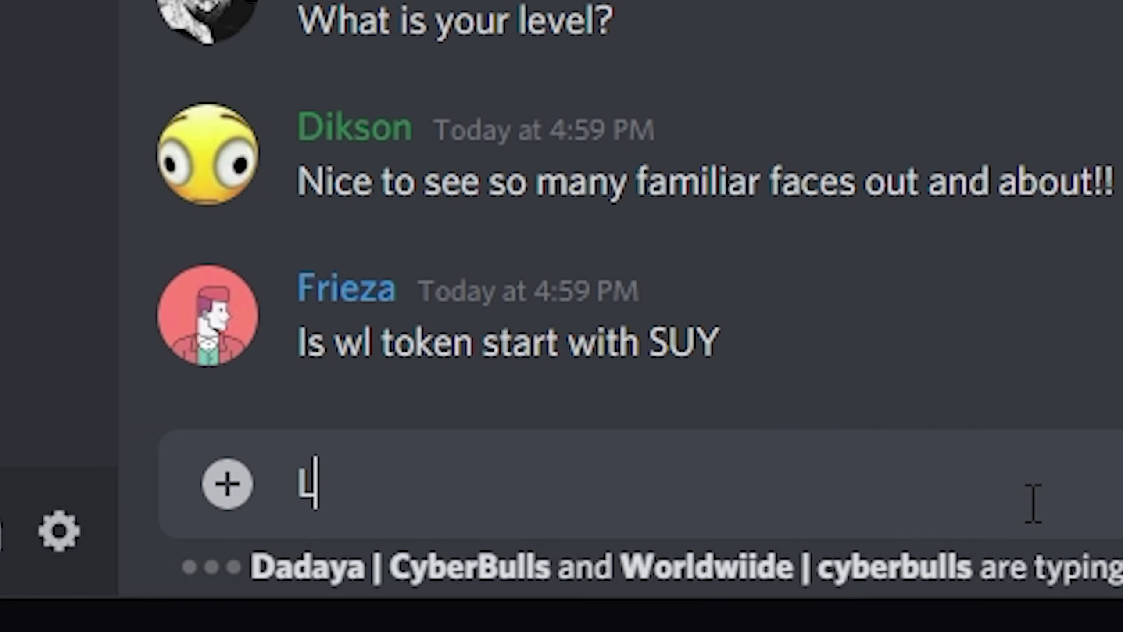
text(GF)
key(BackSpace)
key(BackSpace)
text(FG!)
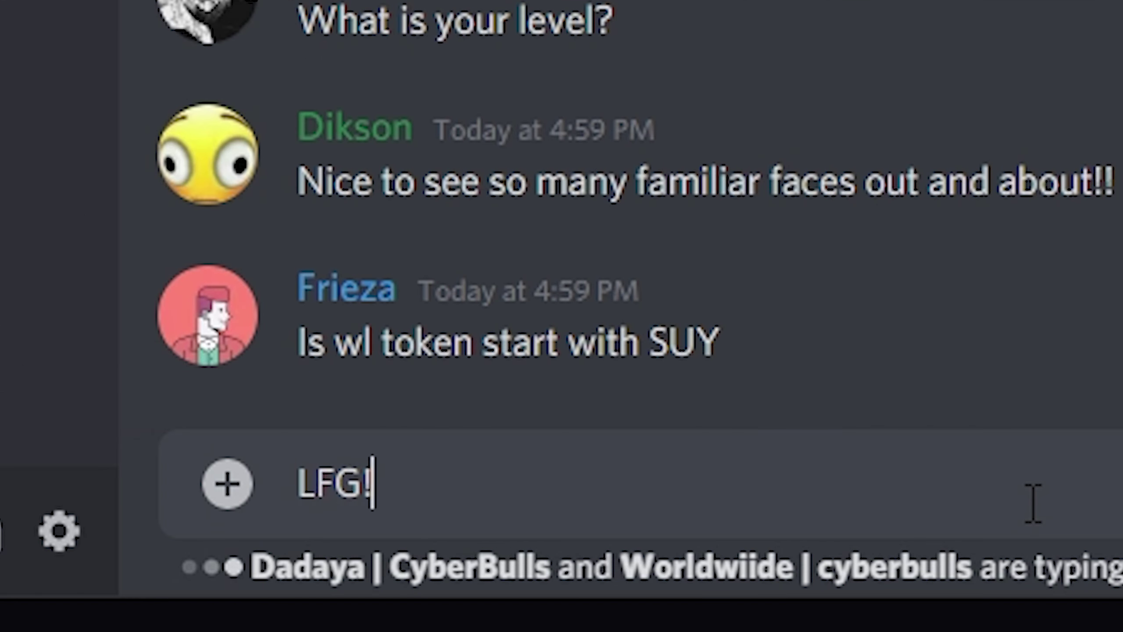
key(Return)
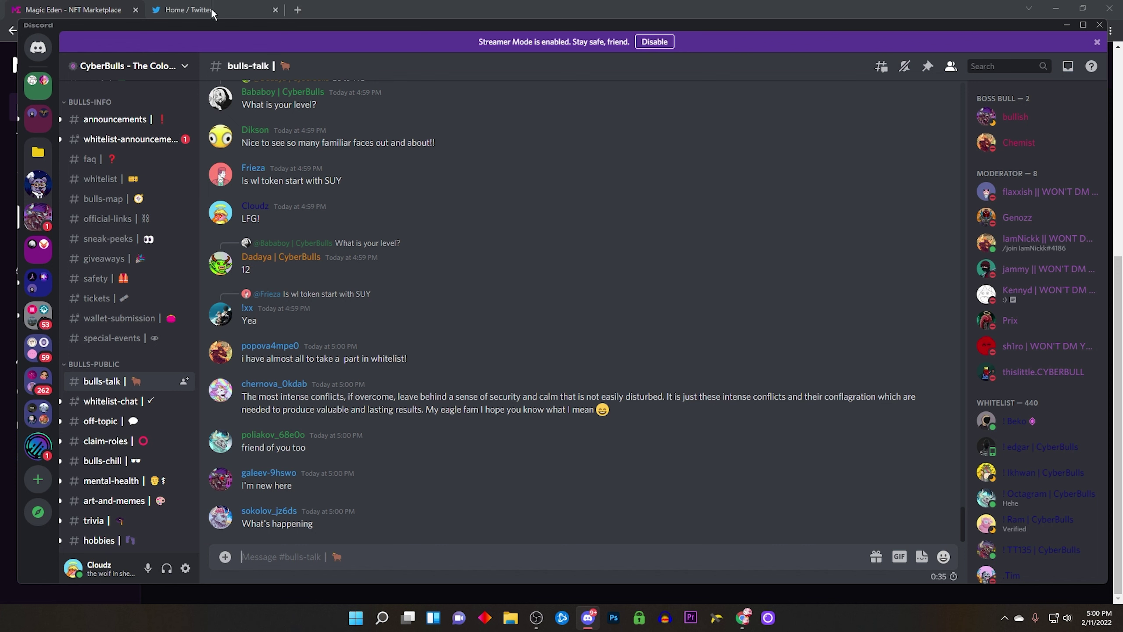
scroll(147, 296, down, 2)
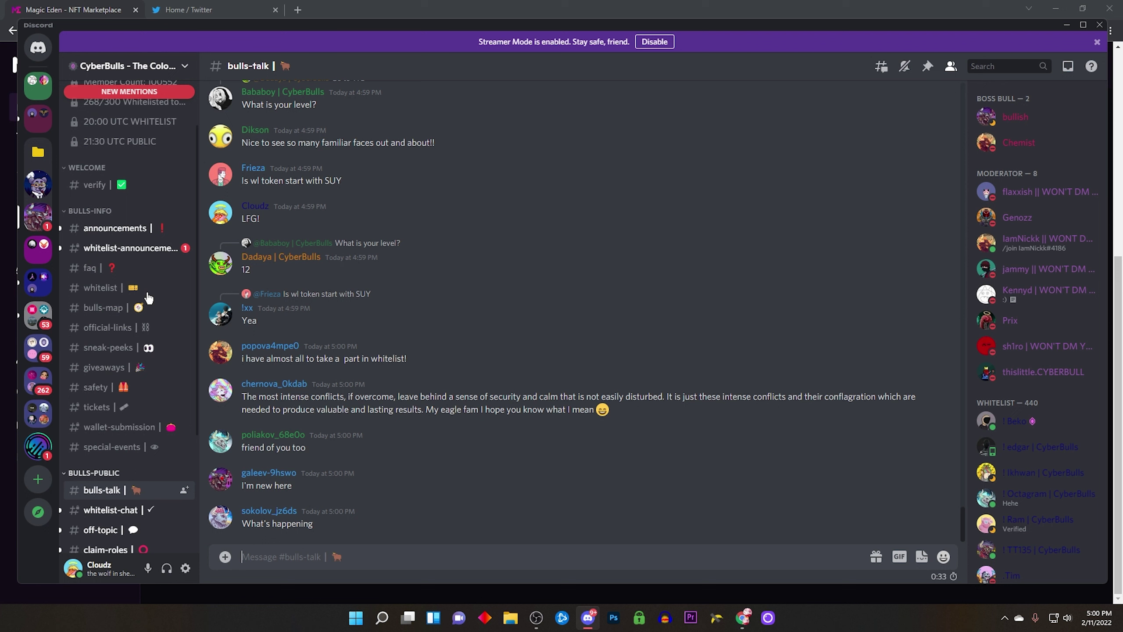
scroll(148, 296, up, 5)
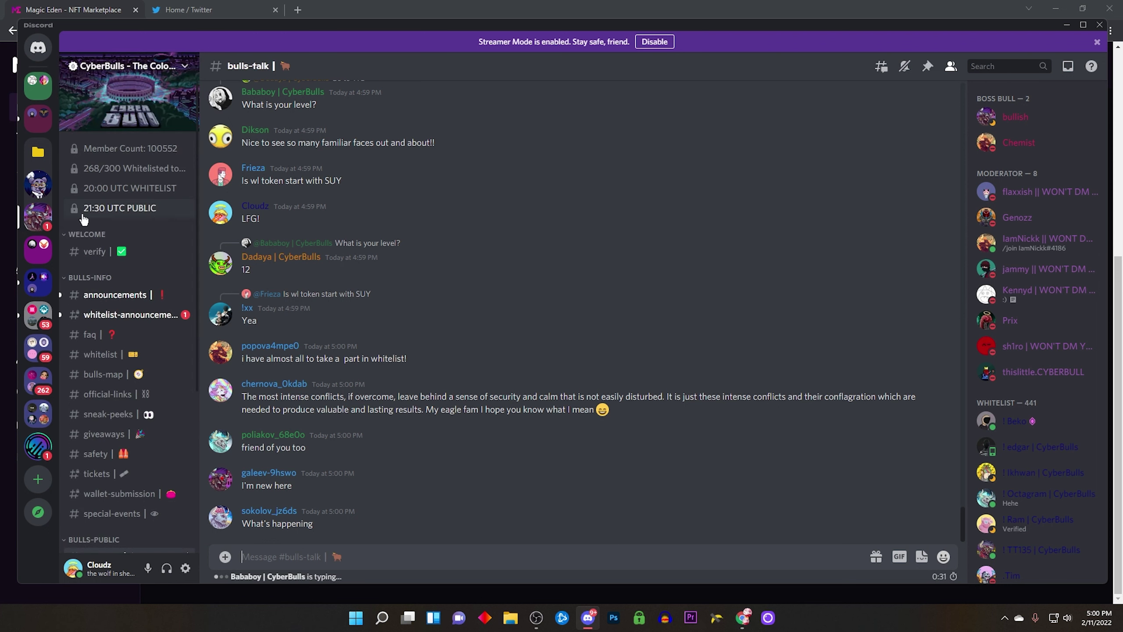
Browse the Horns VS Halos roadmap, official-links, leaks and general-chat channels, then open 444HoodieBoysClub.
click(133, 316)
click(40, 156)
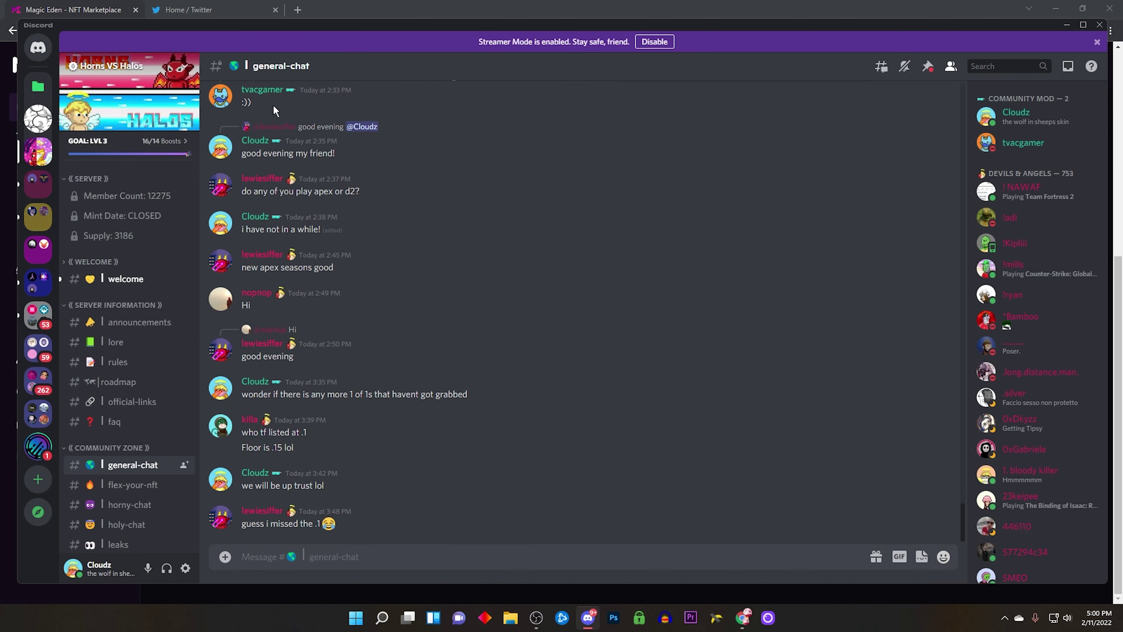
scroll(572, 320, up, 3)
click(148, 384)
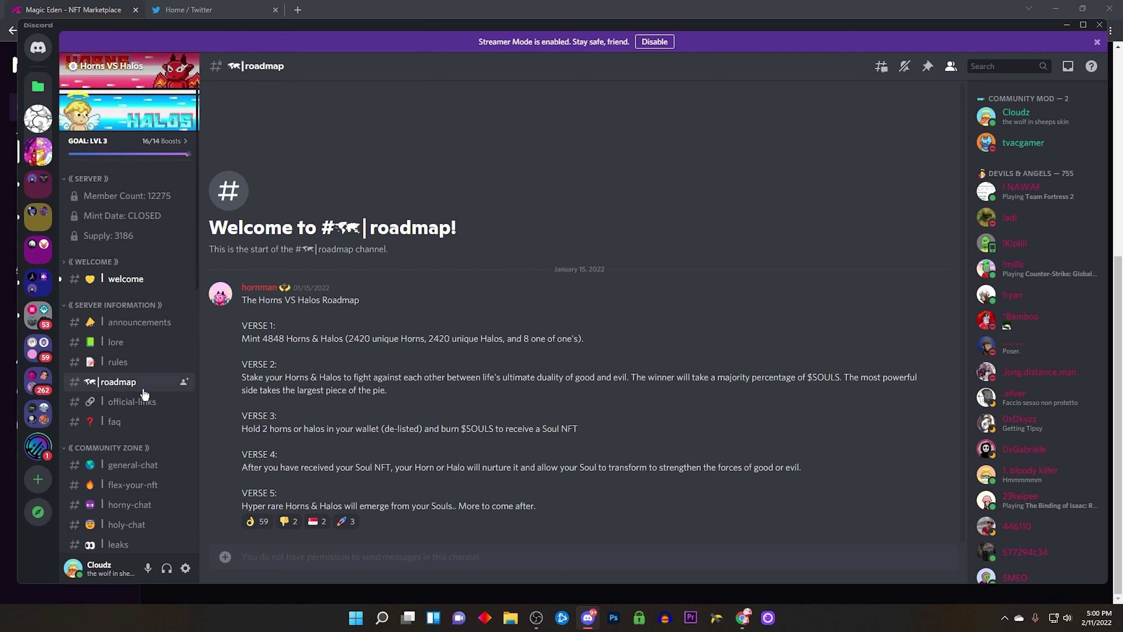
click(132, 401)
scroll(134, 360, down, 3)
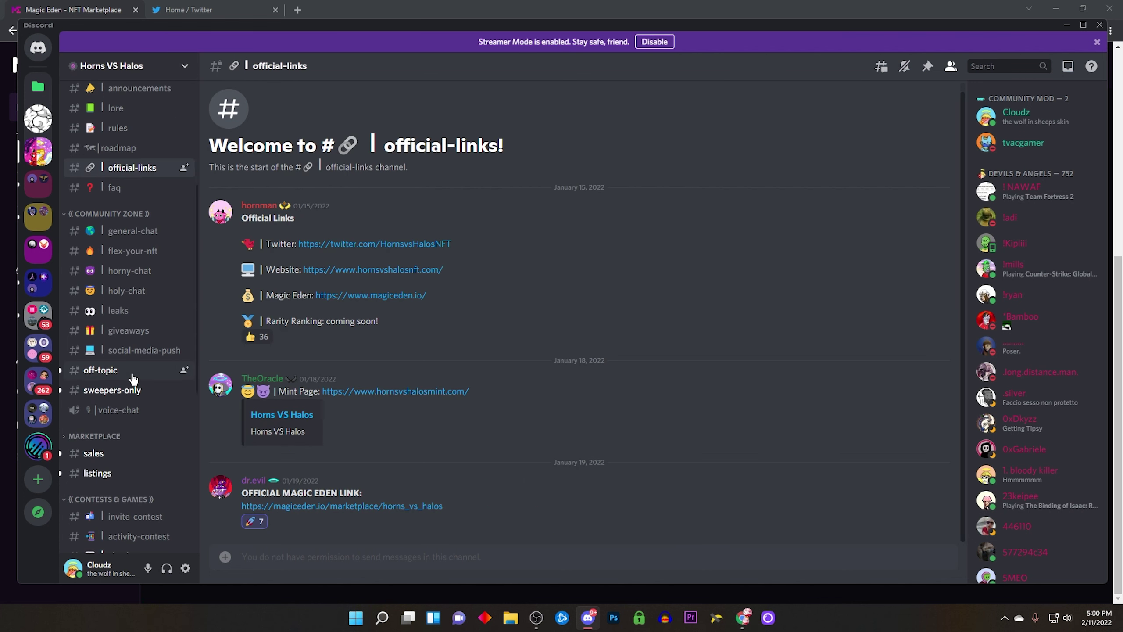
click(133, 370)
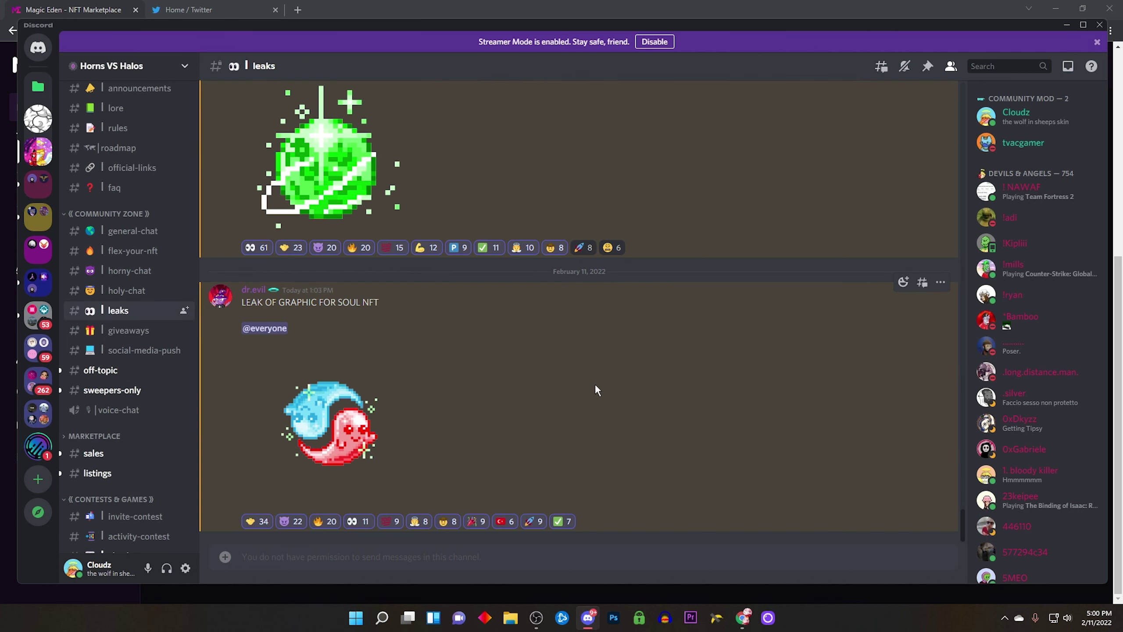
click(132, 230)
scroll(38, 263, up, 3)
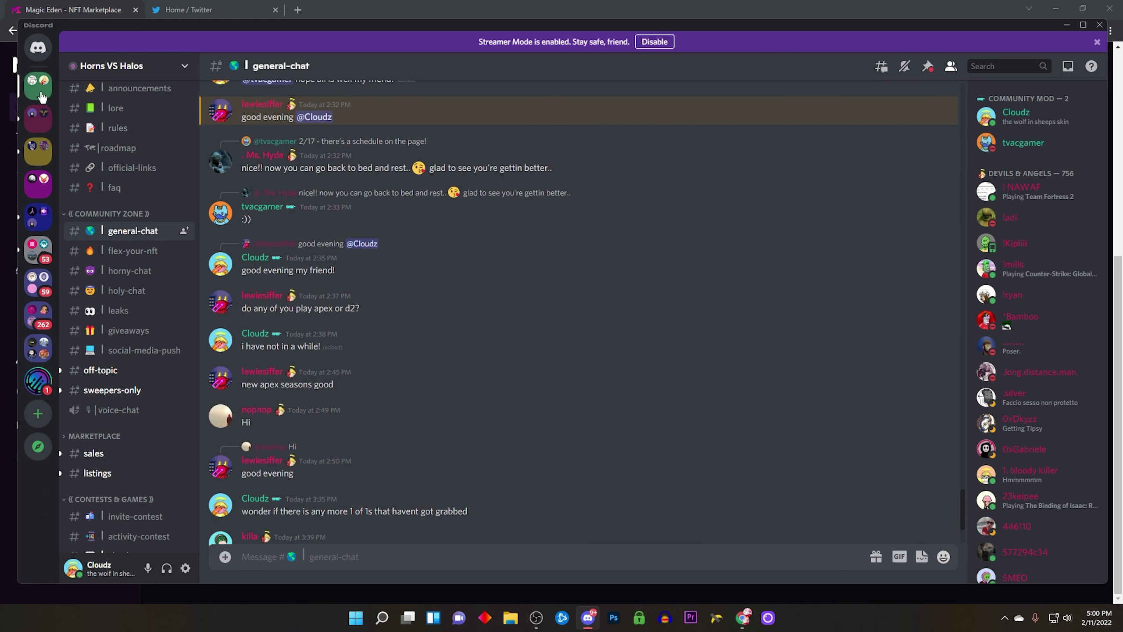
click(38, 119)
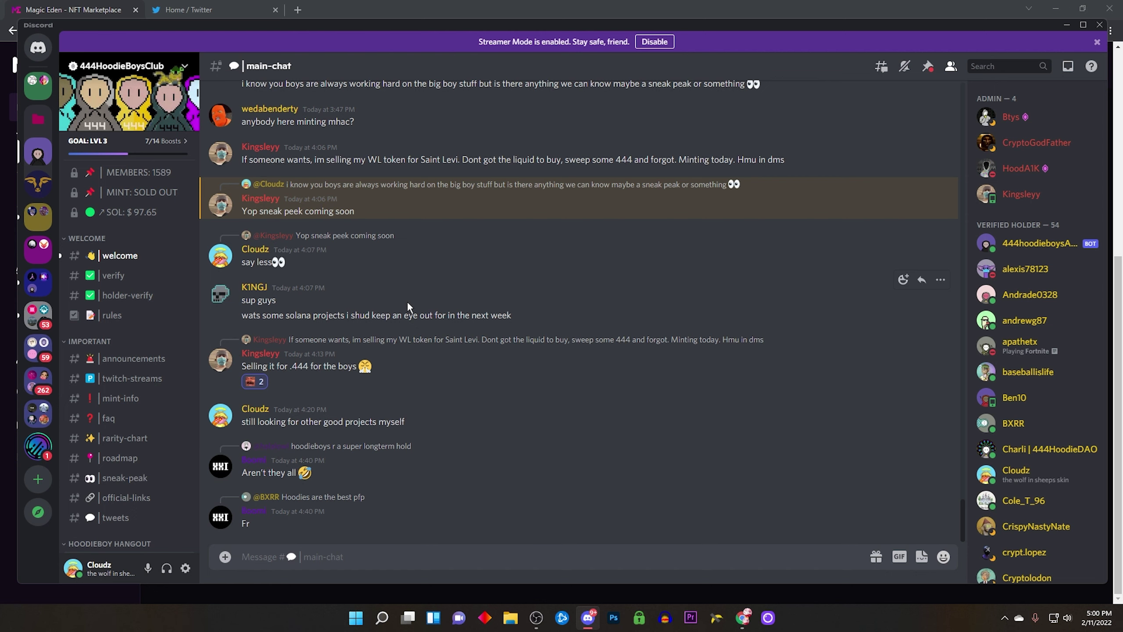
Open Fearless Bulls Club #-general-chat and view the bull artwork full size.
click(38, 182)
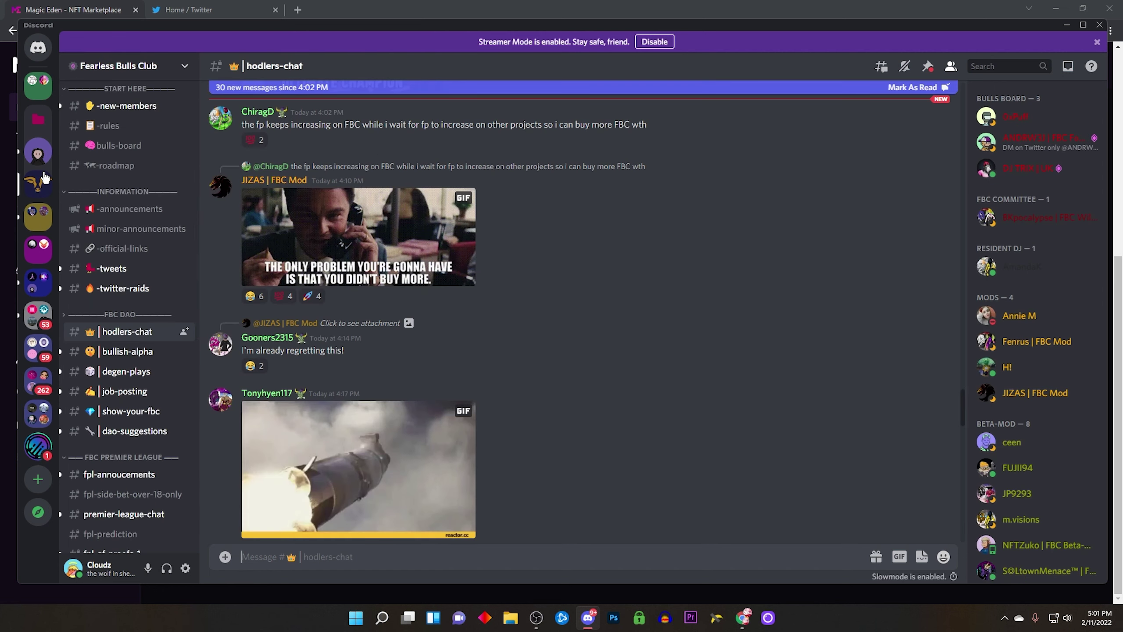
scroll(158, 272, down, 3)
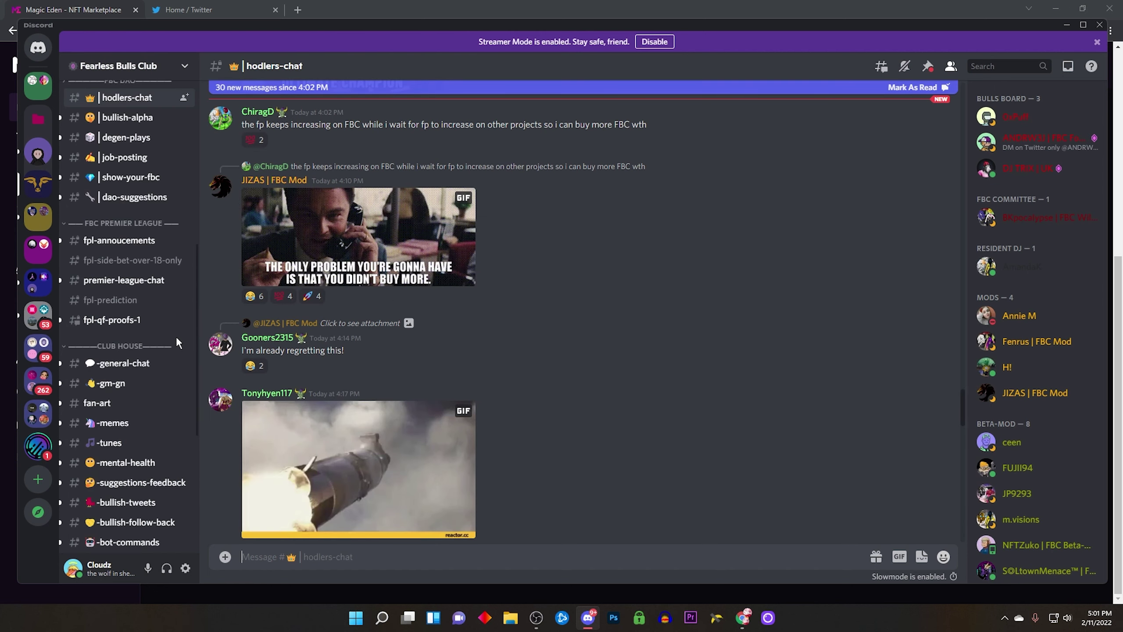
scroll(174, 343, down, 3)
click(140, 131)
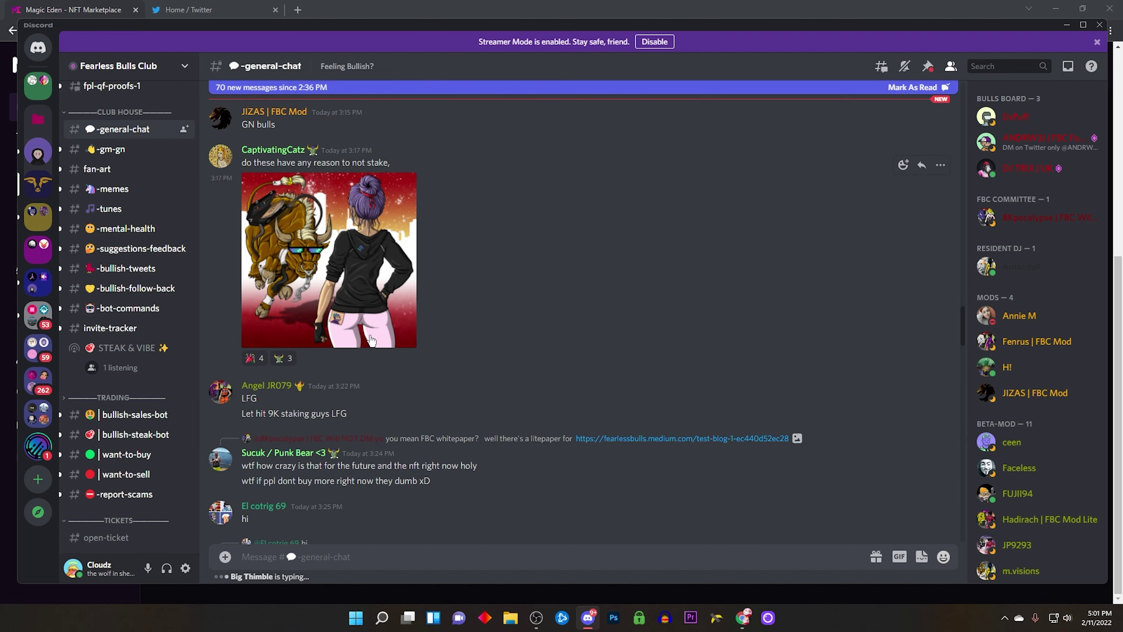
click(330, 261)
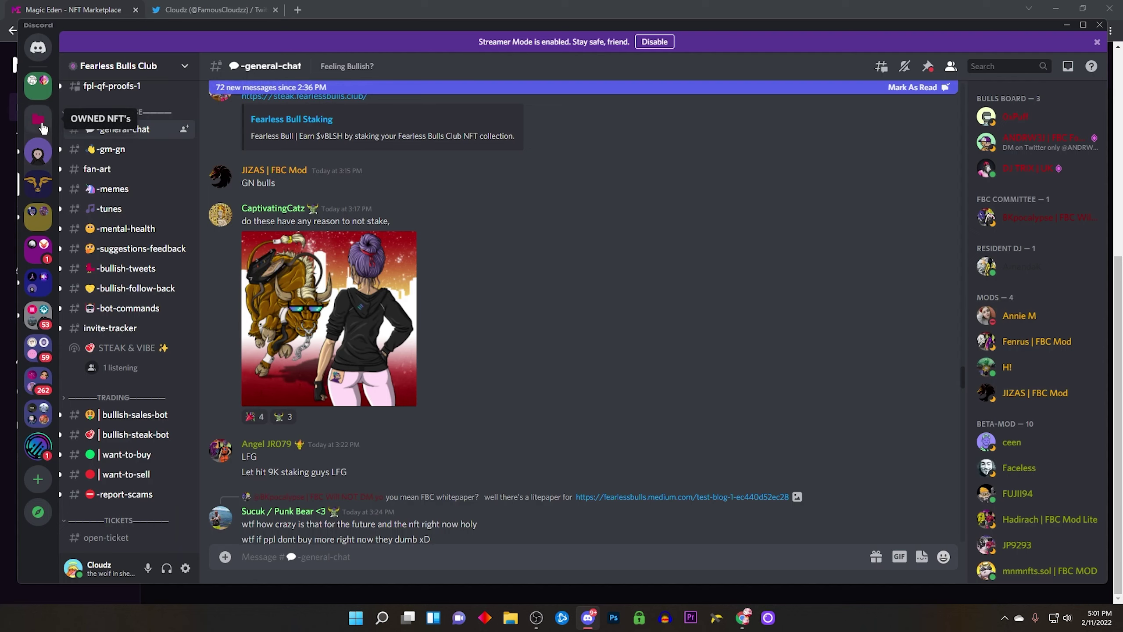
Jump to the newest messages, toggle the OWNED NFT's folder, and return to Magic Eden.
click(42, 125)
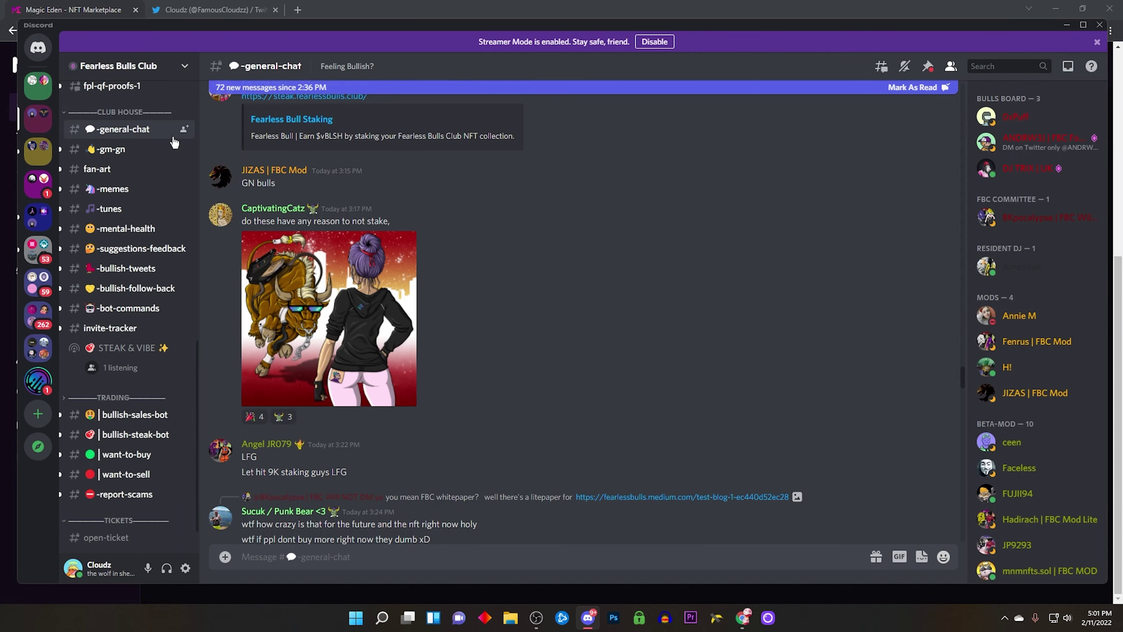
click(913, 87)
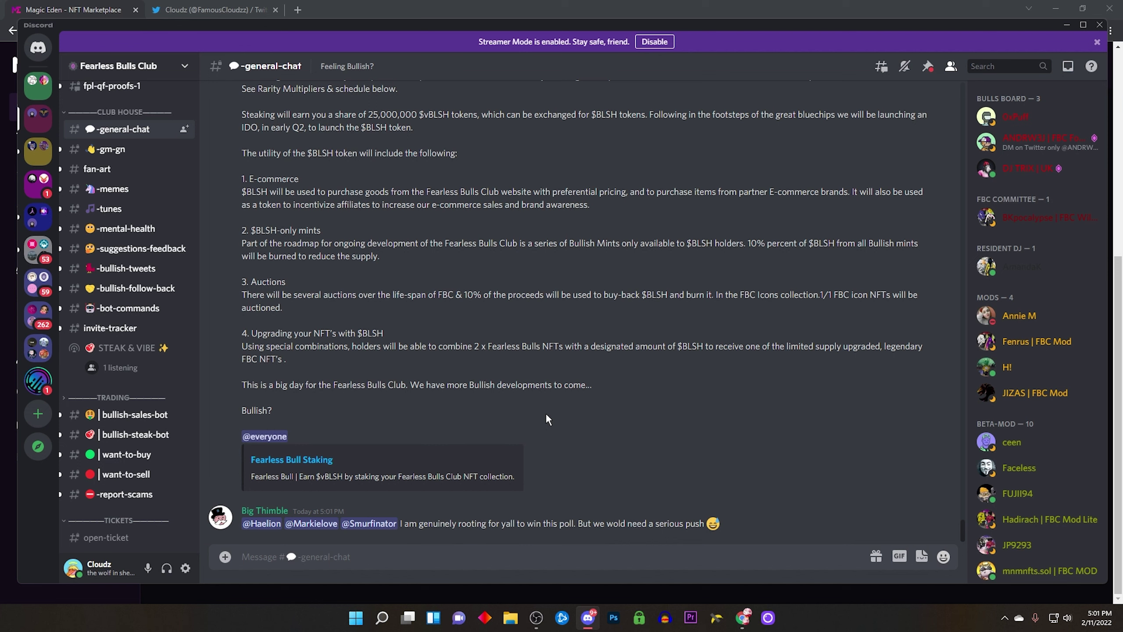
scroll(545, 413, up, 5)
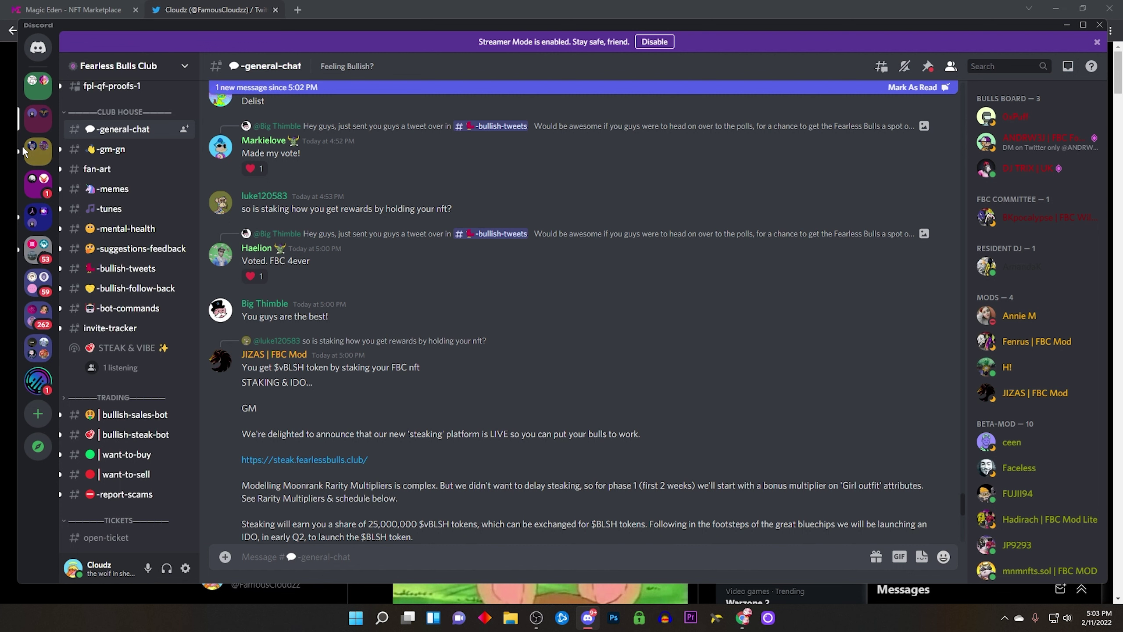
click(39, 124)
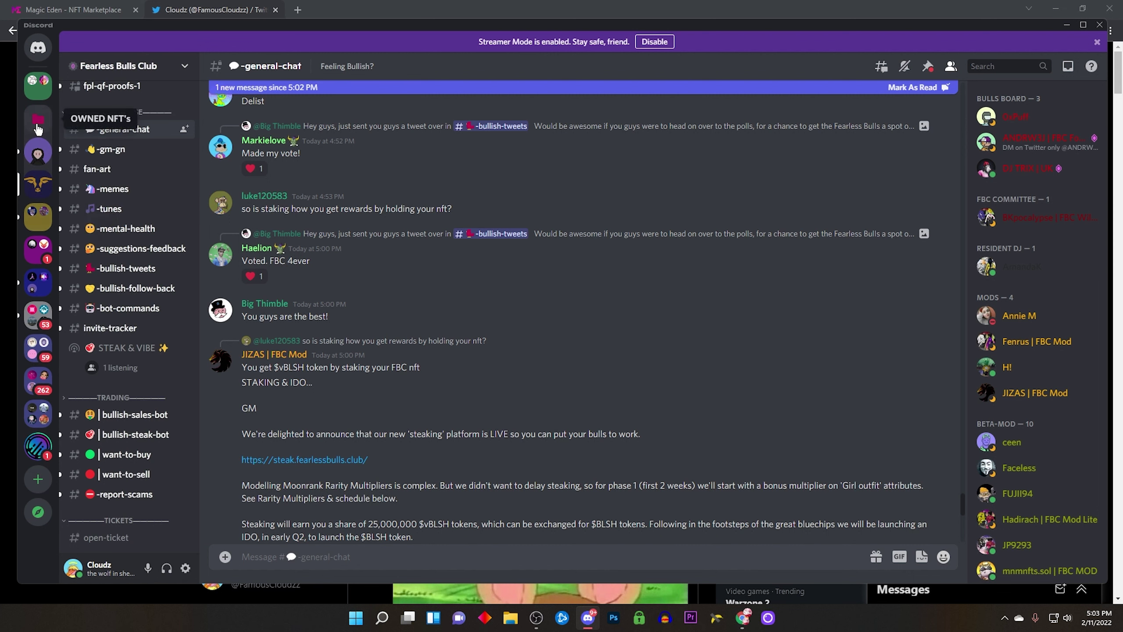
click(38, 125)
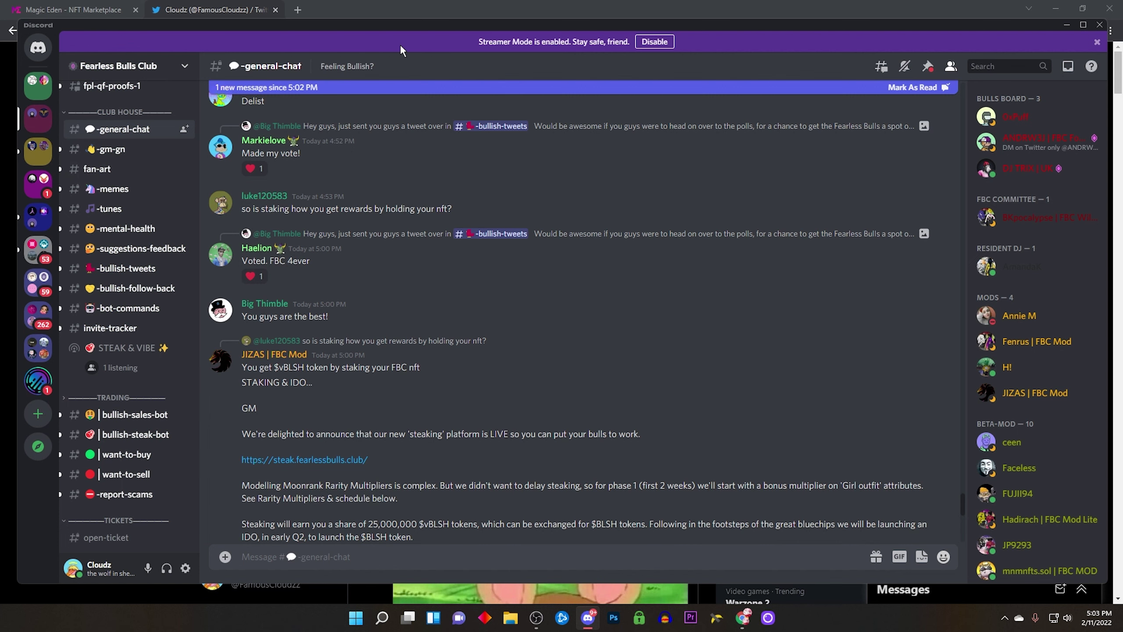
click(361, 18)
click(73, 8)
Check the profile's offers received, activity and owned items tabs.
click(656, 389)
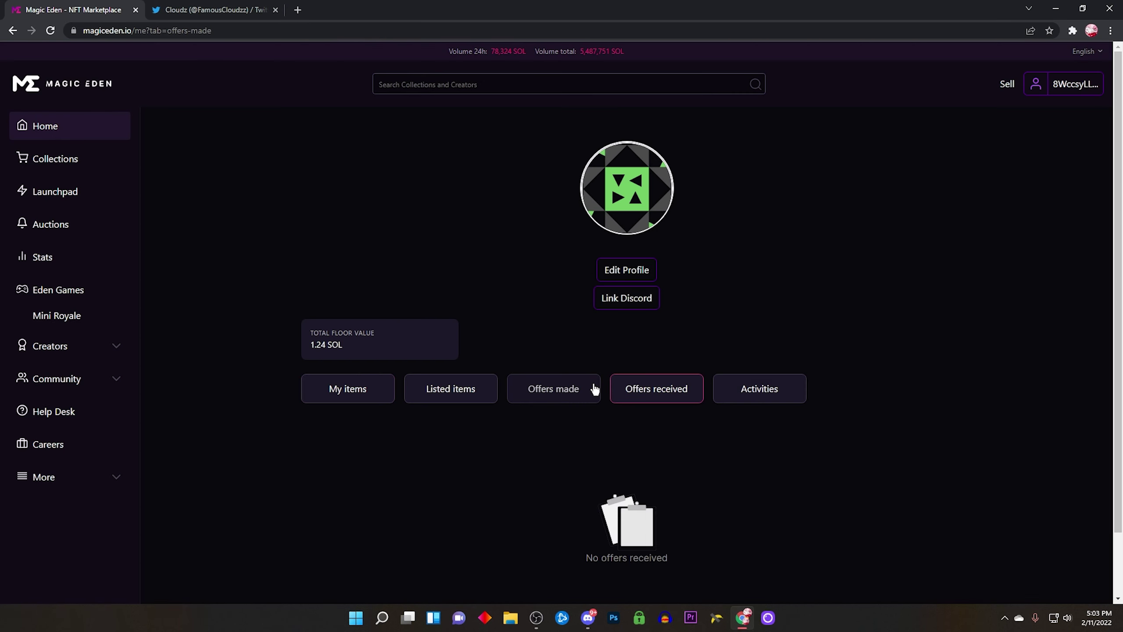
click(697, 399)
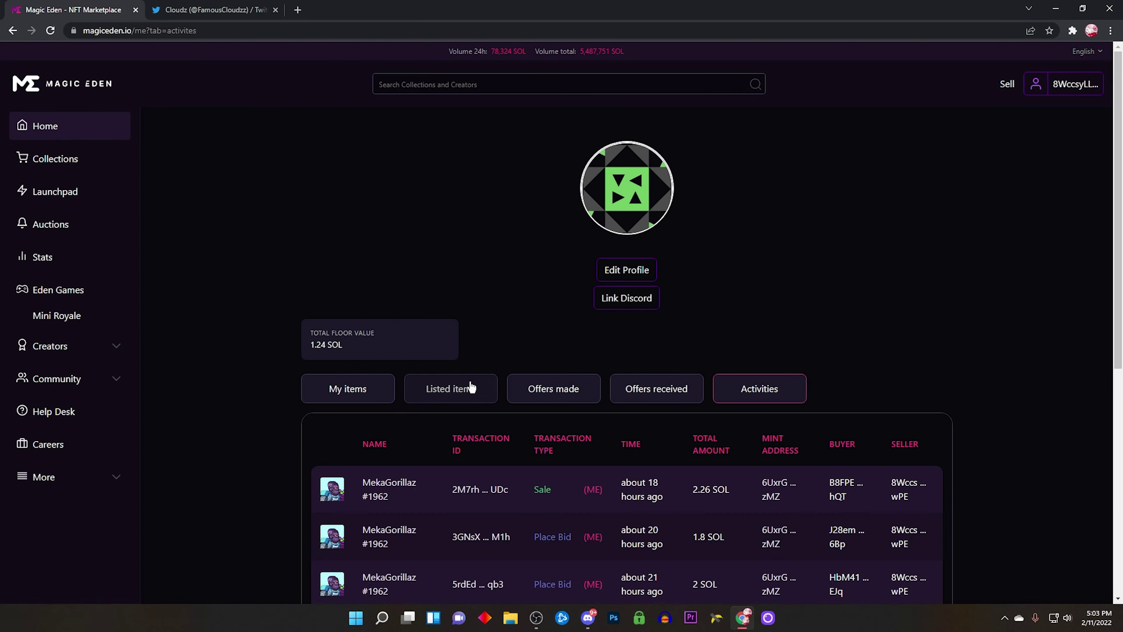
click(451, 389)
click(348, 389)
scroll(562, 352, down, 3)
Find the Bear Federation collection and open it past the flagged-collection warning.
click(569, 66)
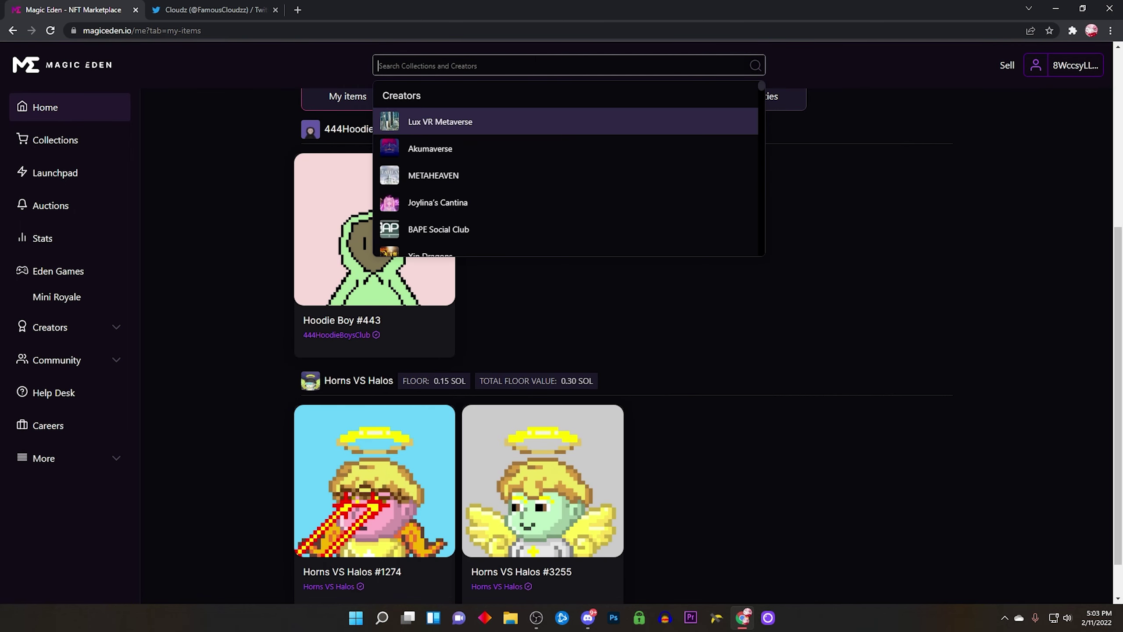
text(bear )
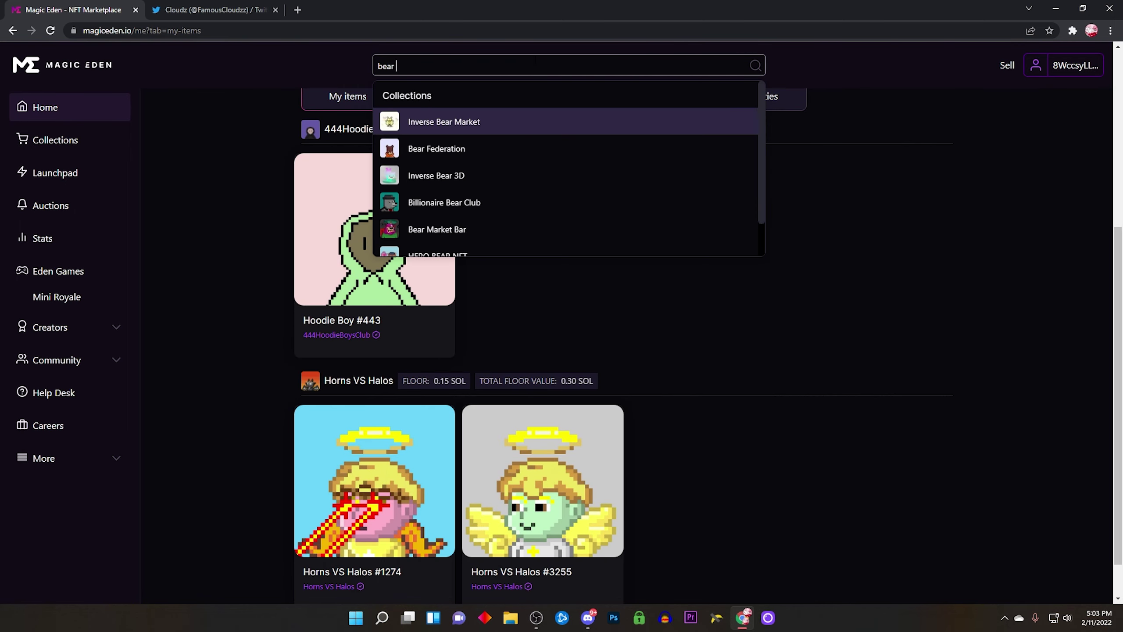
text(fe)
click(437, 122)
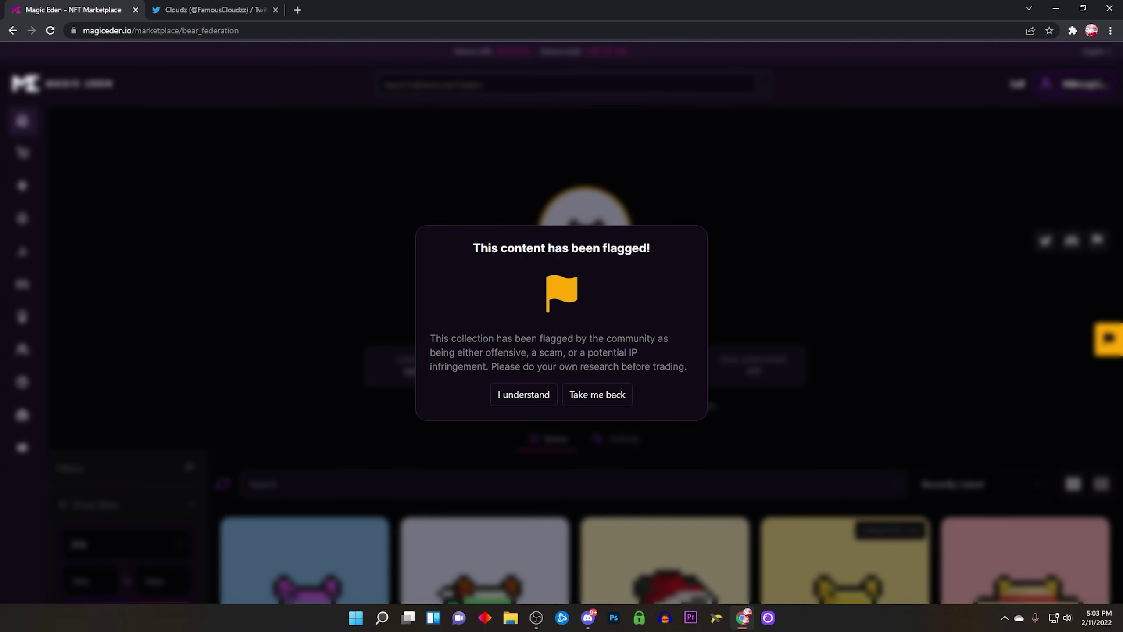
click(527, 395)
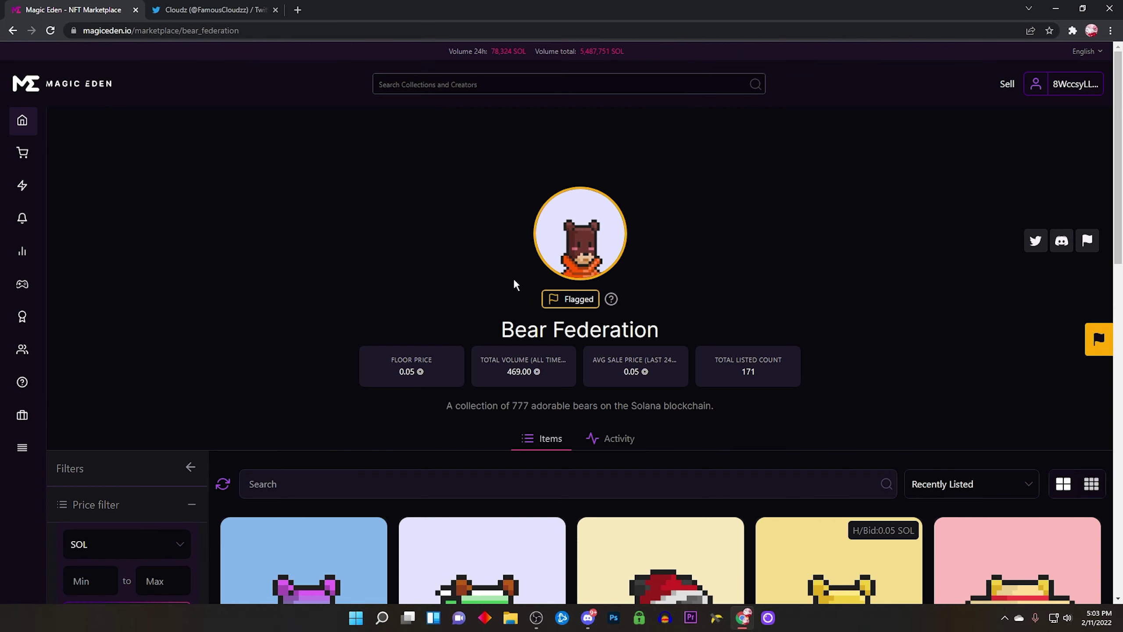
scroll(439, 343, down, 2)
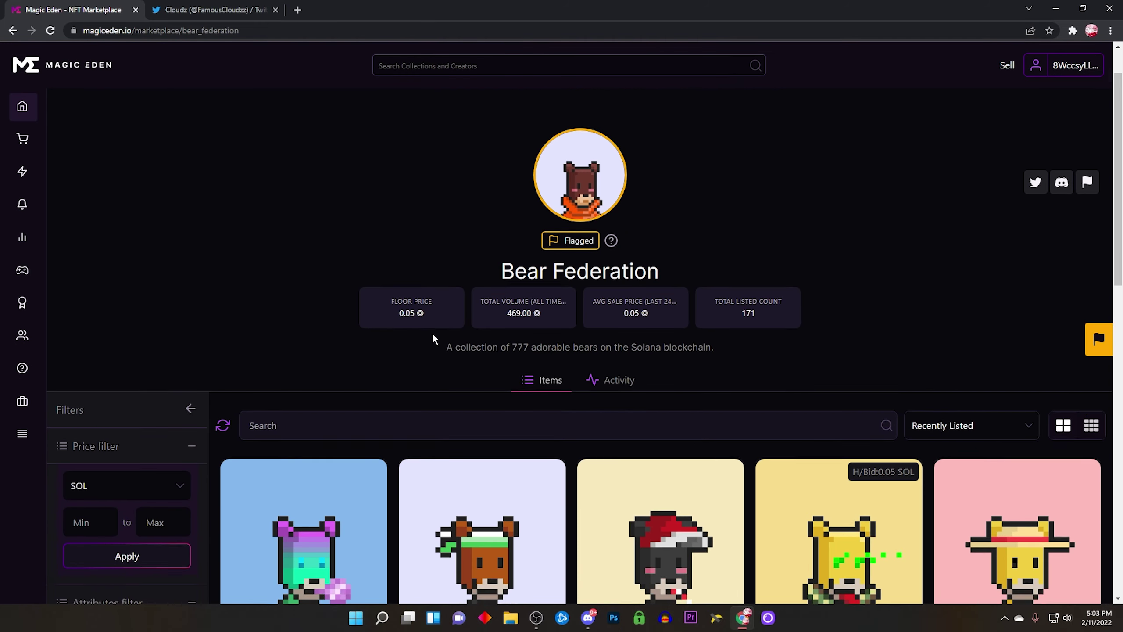
scroll(299, 273, up, 1)
scroll(575, 230, down, 5)
scroll(614, 246, down, 3)
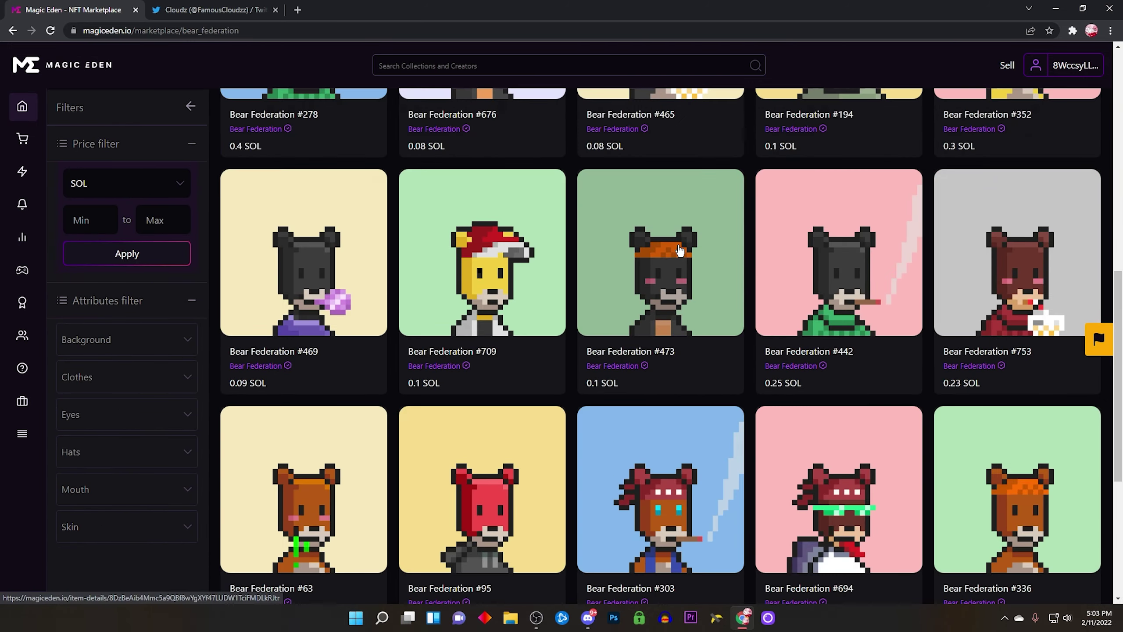
scroll(650, 251, down, 3)
scroll(674, 253, down, 2)
scroll(674, 253, down, 2)
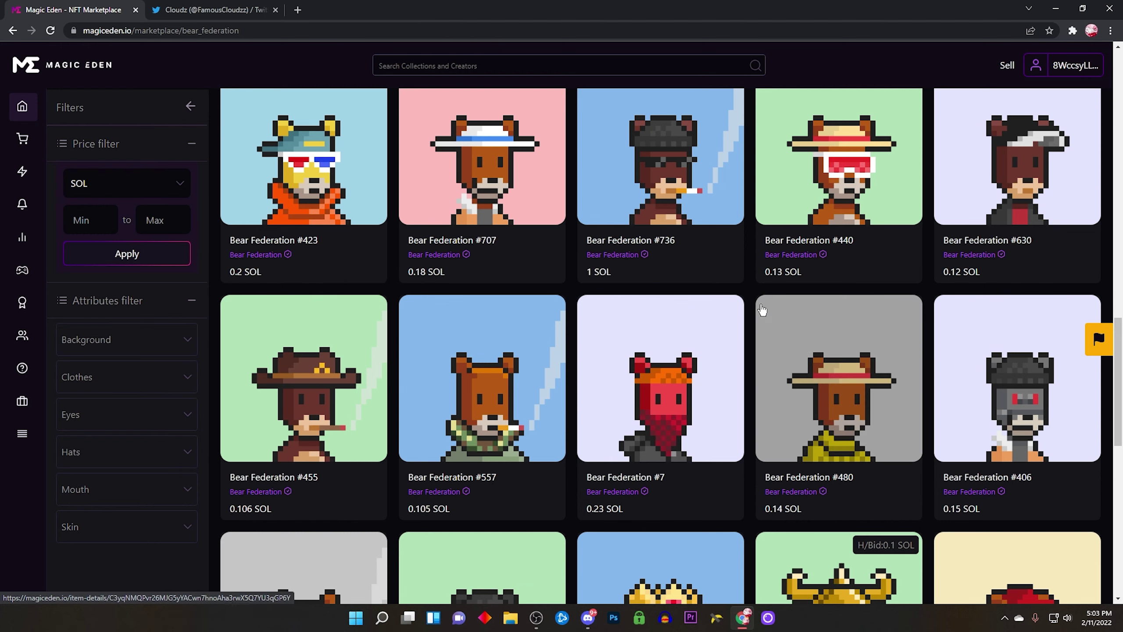
scroll(748, 297, up, 4)
scroll(748, 296, up, 4)
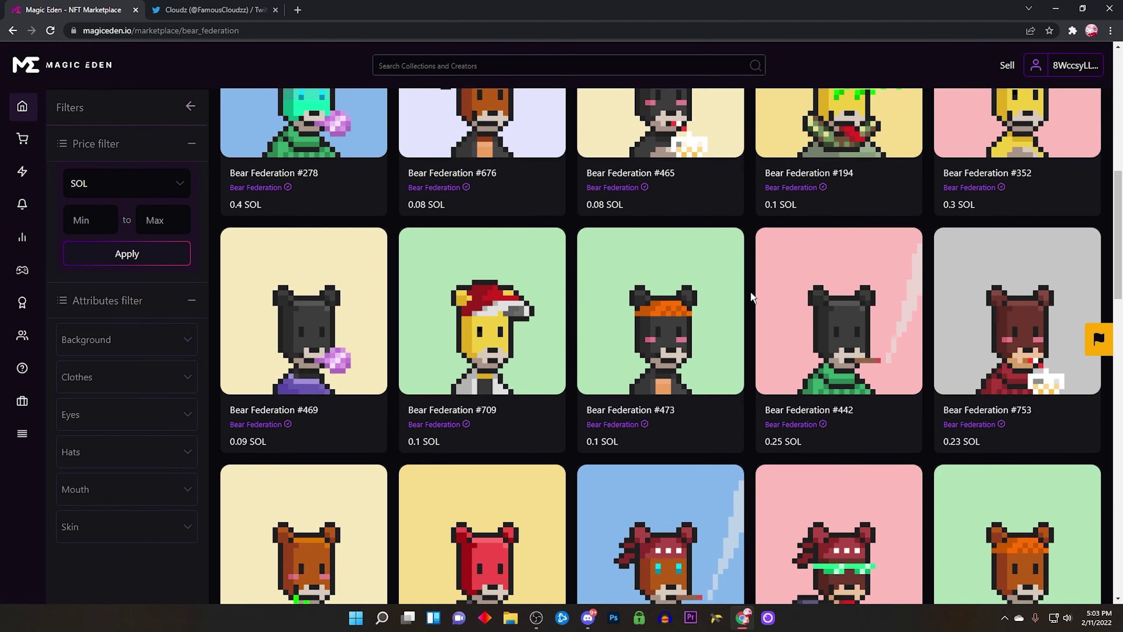
scroll(747, 297, up, 5)
scroll(751, 298, up, 3)
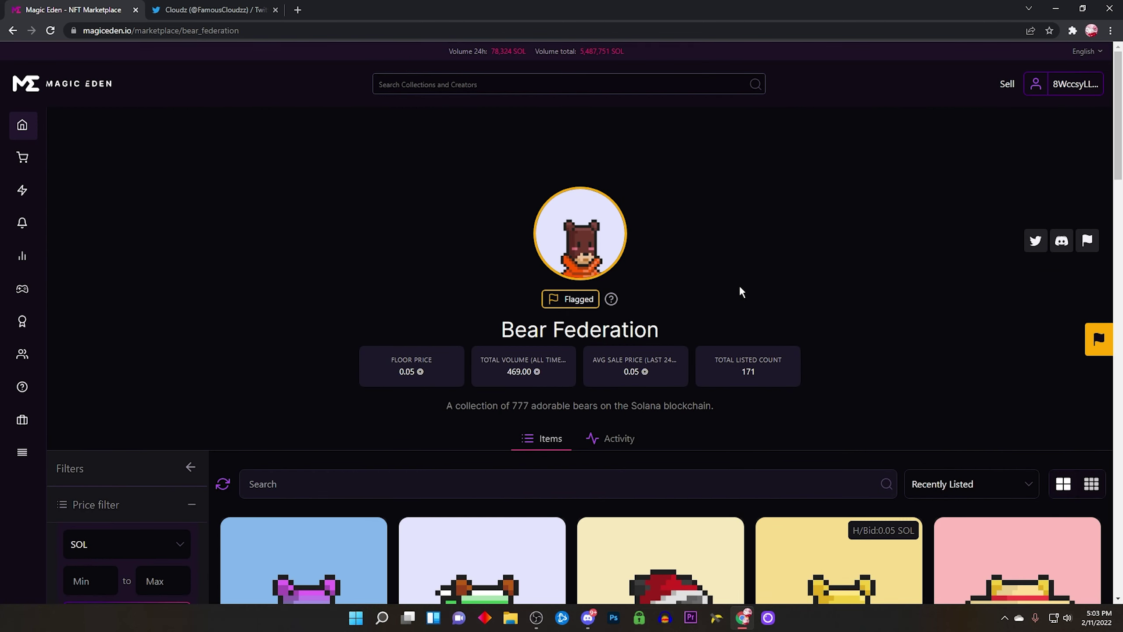
scroll(668, 404, down, 4)
scroll(751, 318, up, 4)
Read the Fearless Bulls Club #roadmap channel in Discord.
click(743, 617)
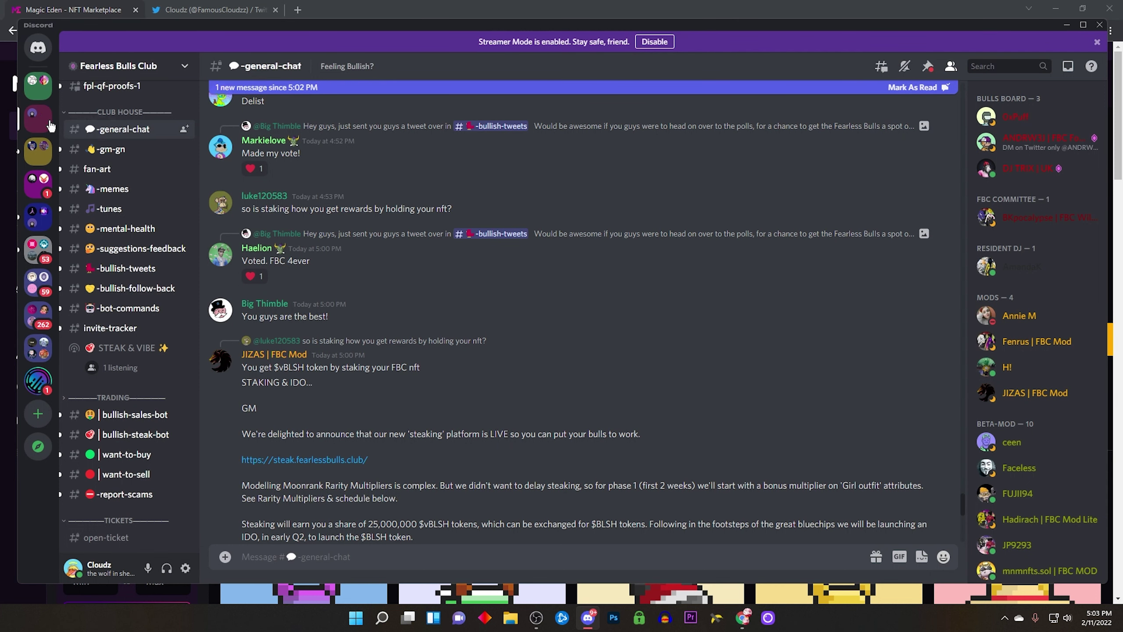
scroll(40, 290, down, 3)
scroll(127, 210, up, 6)
scroll(127, 209, up, 1)
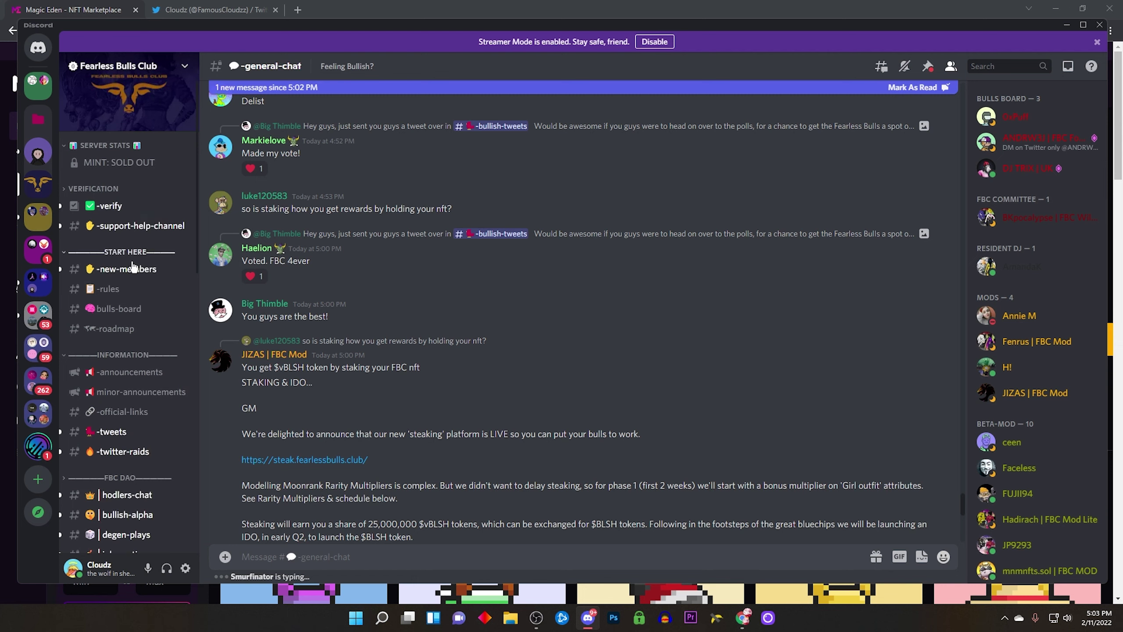
click(115, 328)
scroll(658, 334, up, 10)
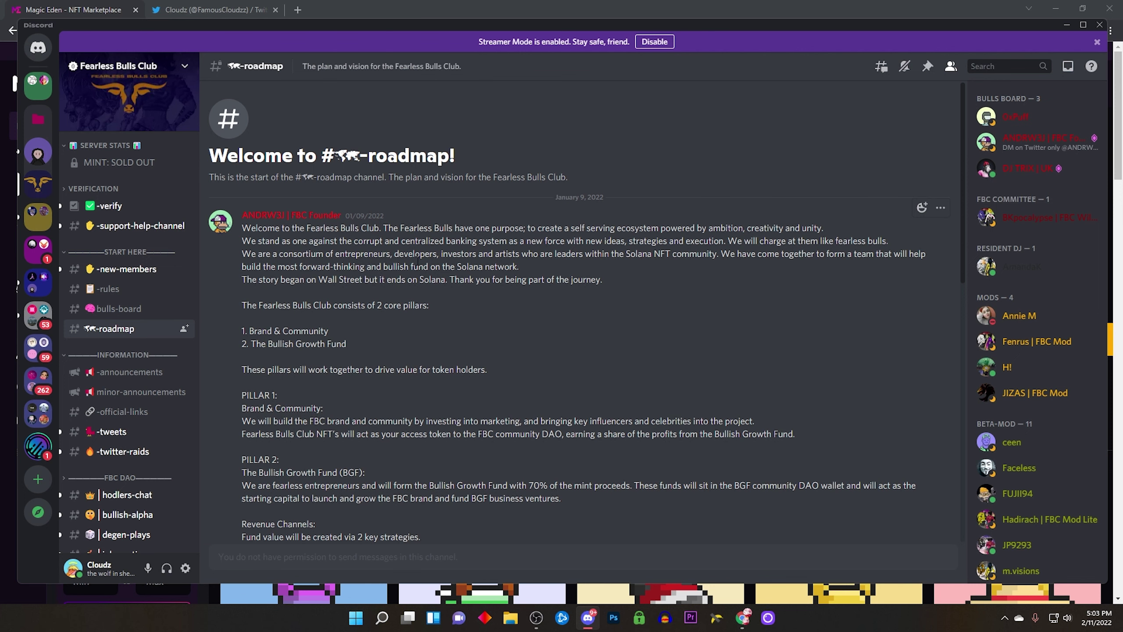
scroll(416, 258, down, 1)
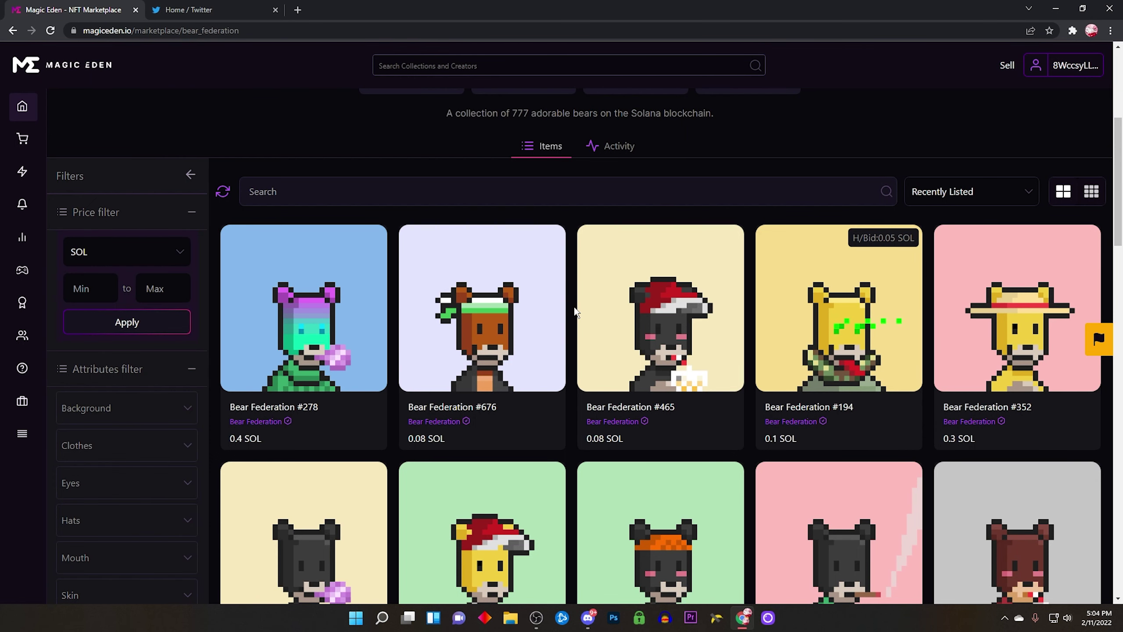
scroll(576, 312, down, 1)
scroll(576, 311, up, 3)
scroll(575, 312, up, 3)
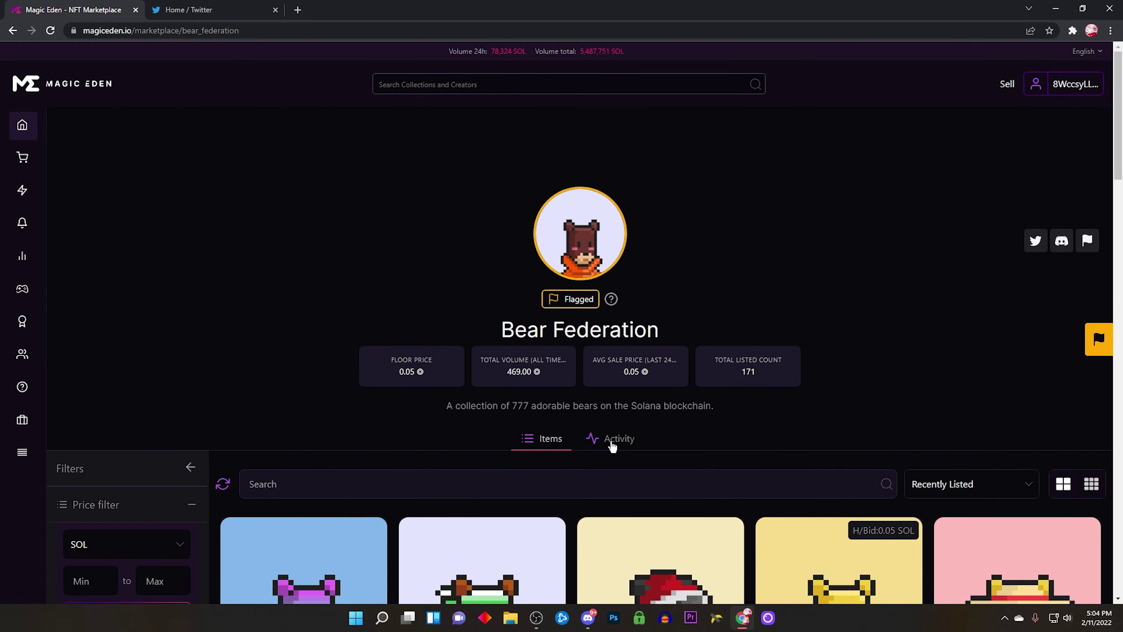
View the Activity sales history and the Items list, glancing at Discord in between.
click(612, 443)
scroll(448, 435, down, 1)
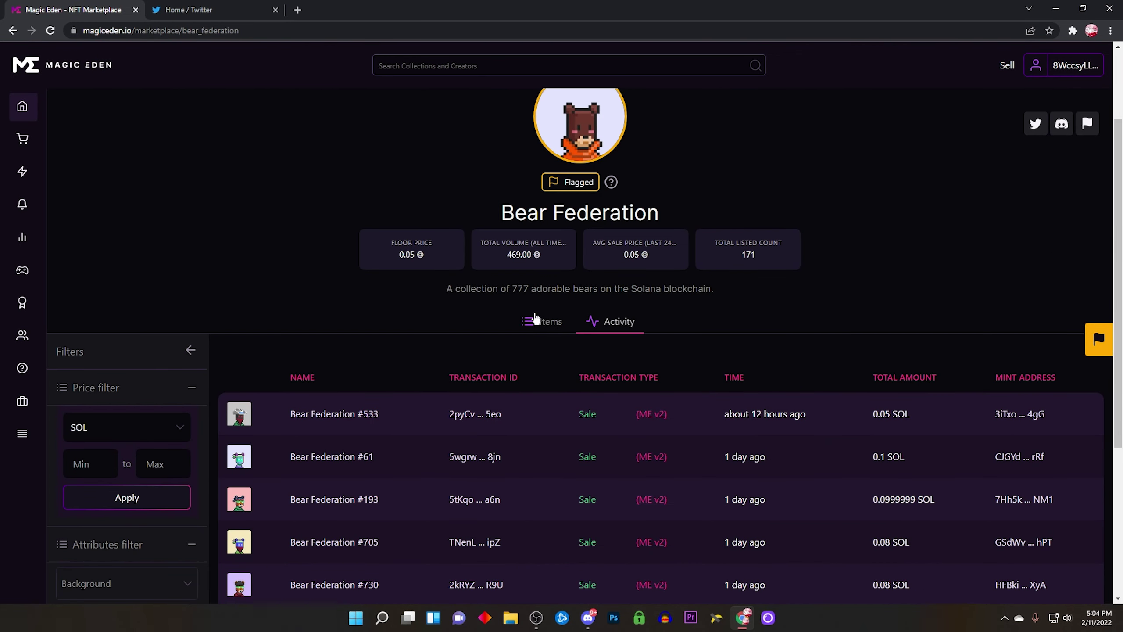
click(535, 320)
scroll(415, 329, up, 1)
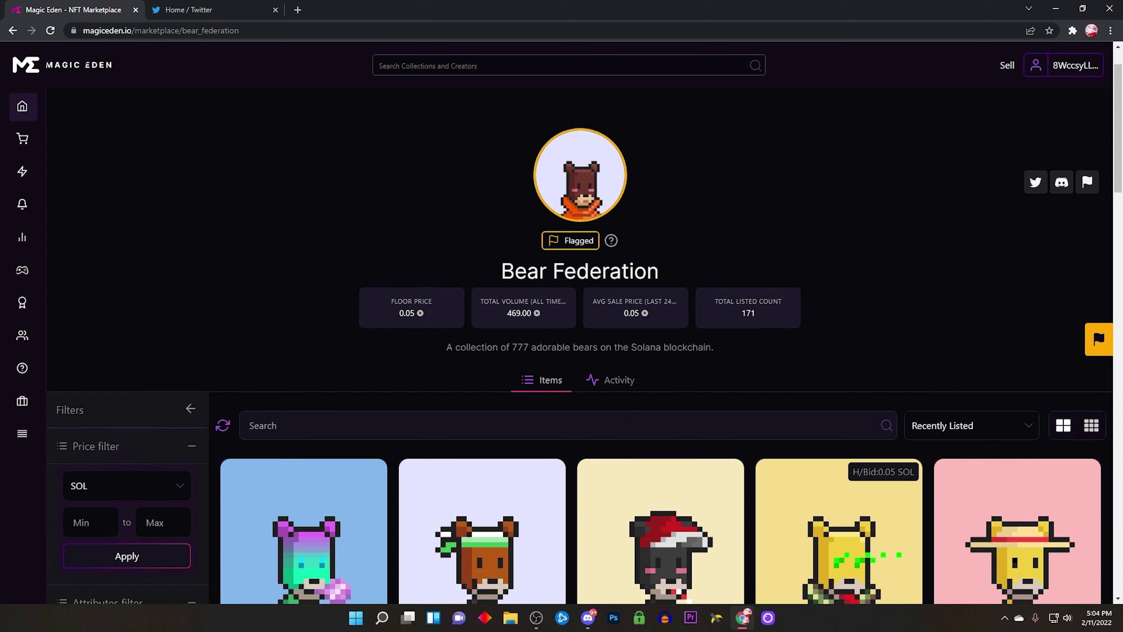
scroll(575, 351, up, 1)
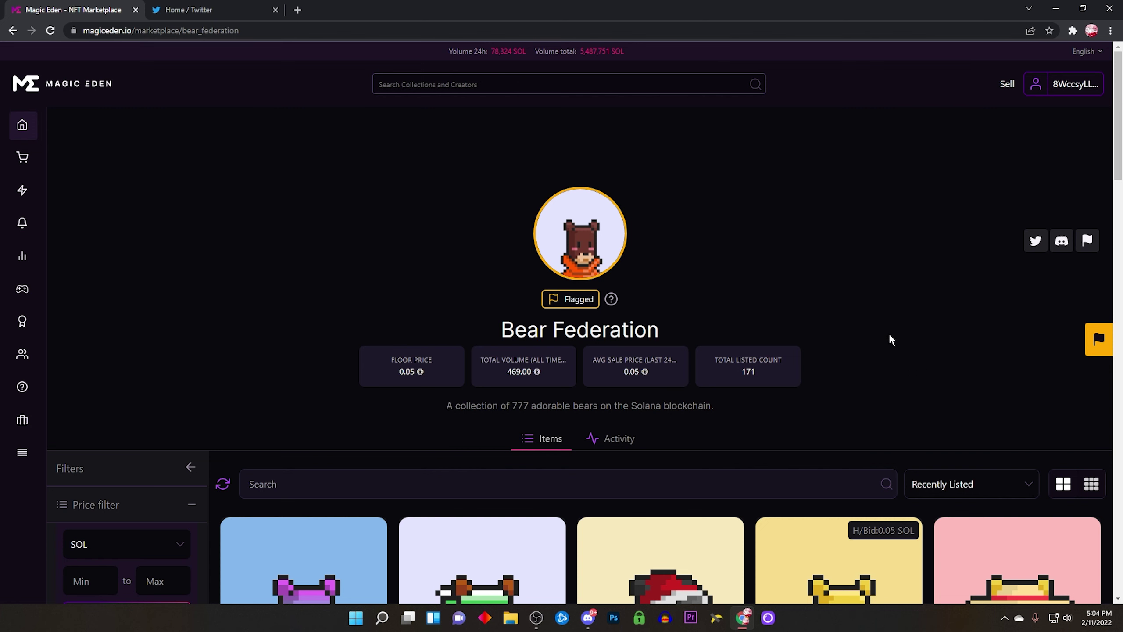
key(alt+Tab)
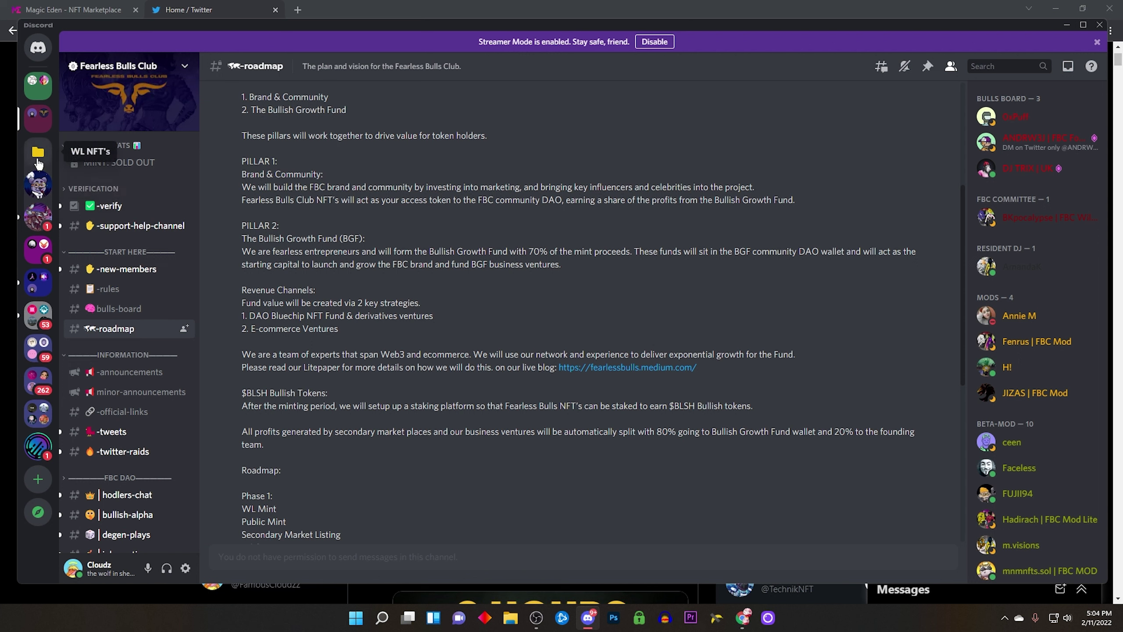
key(alt+Tab)
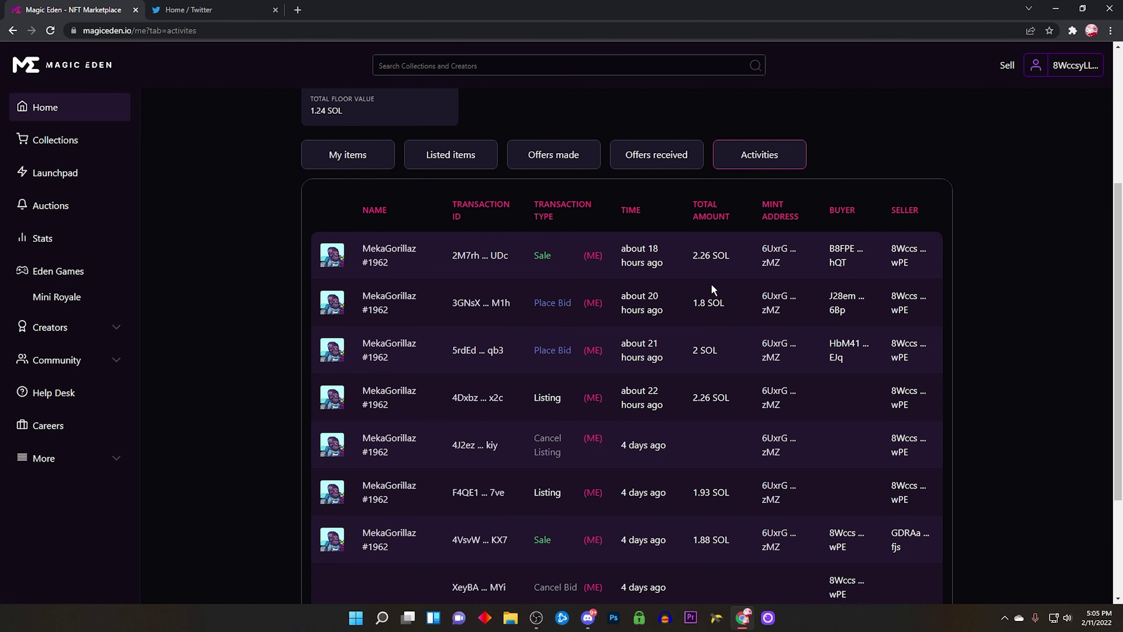
Search 'meka' and open the MekaGorillaz collection with its 3.19 SOL floor.
click(569, 65)
text(meka)
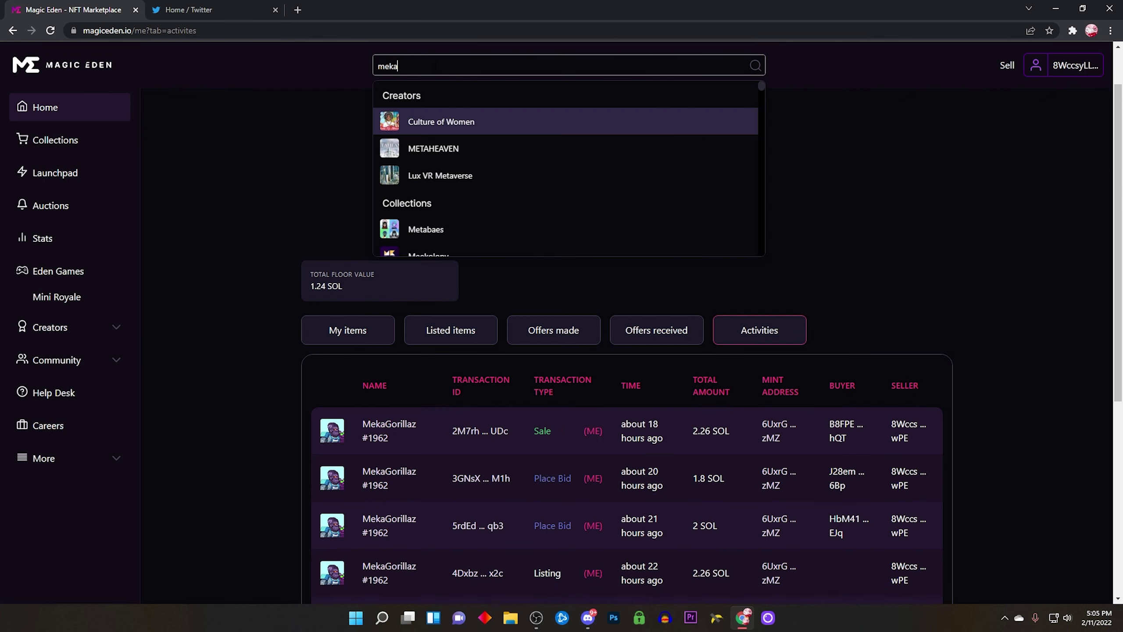
click(439, 118)
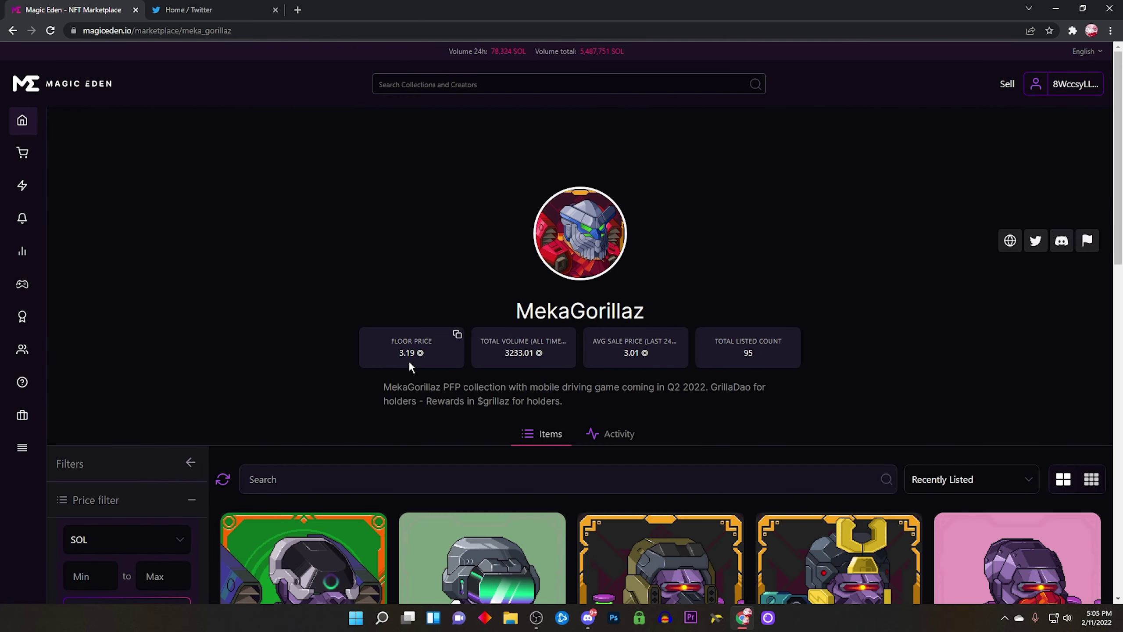
scroll(435, 355, down, 2)
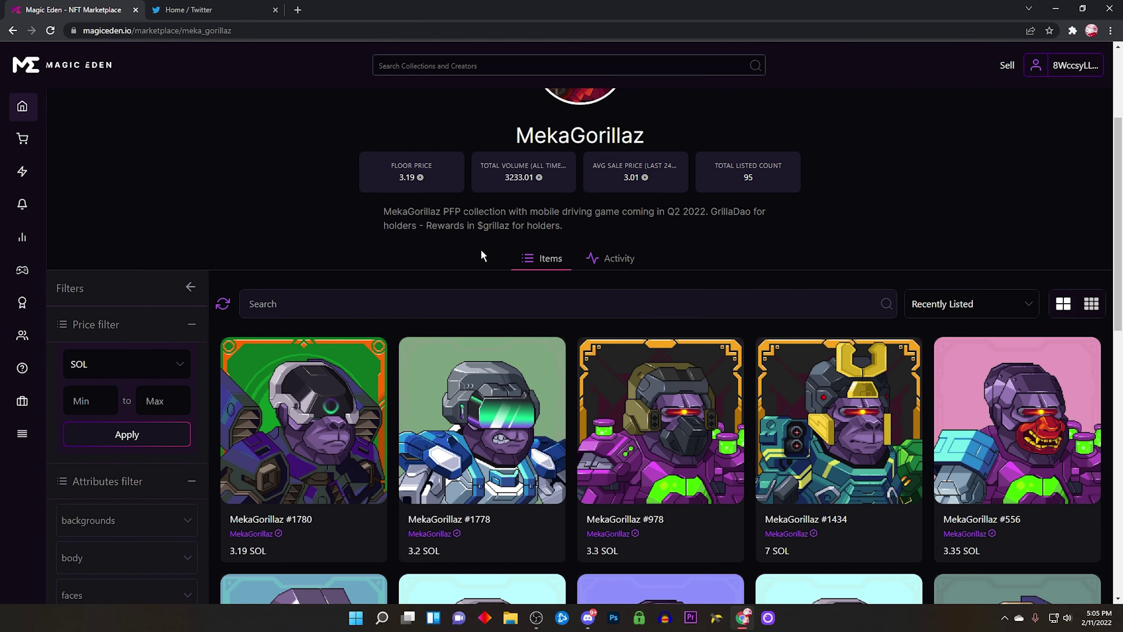
scroll(481, 249, up, 3)
scroll(447, 323, up, 2)
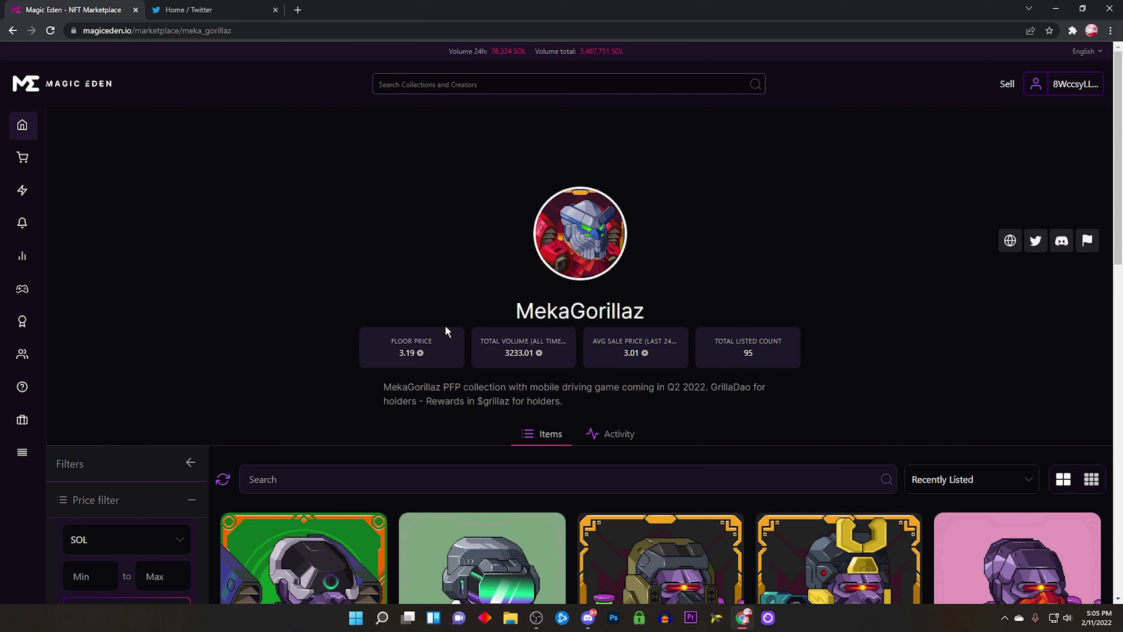
Check the YAKU Corp. #general chat, then return to the MekaGorillaz collection page.
click(589, 618)
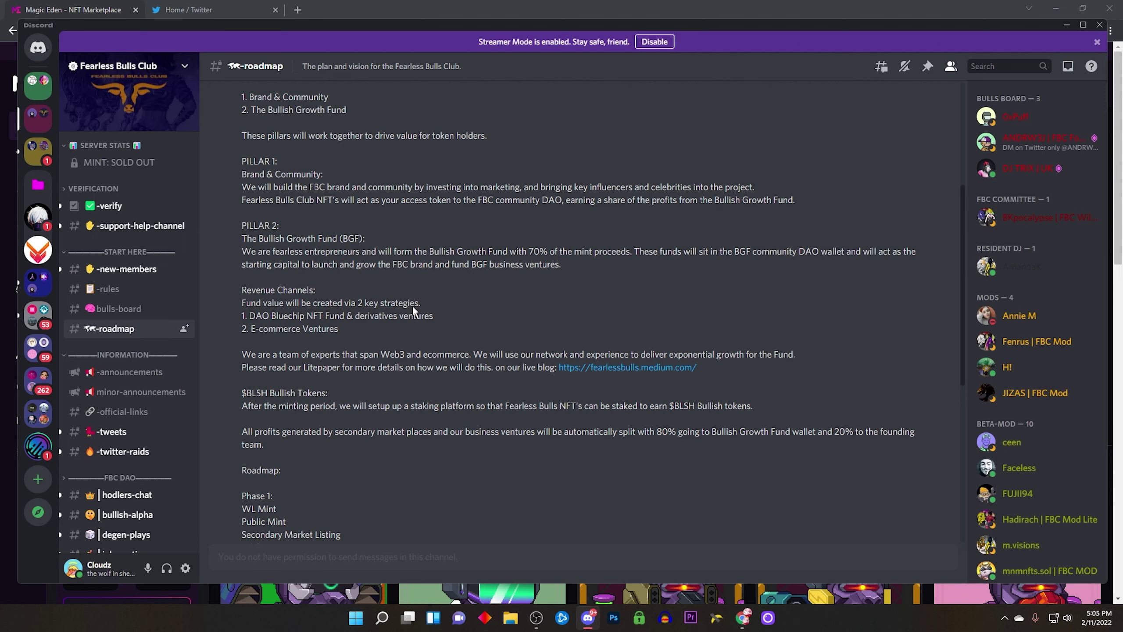
key(ctrl+alt+Down)
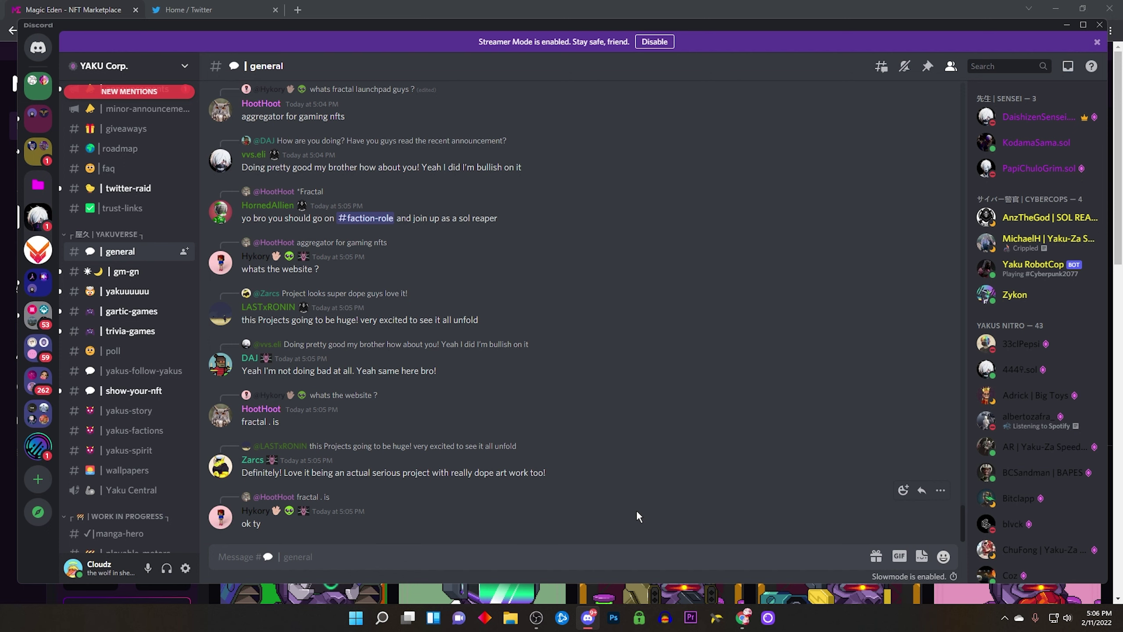
key(alt+Tab)
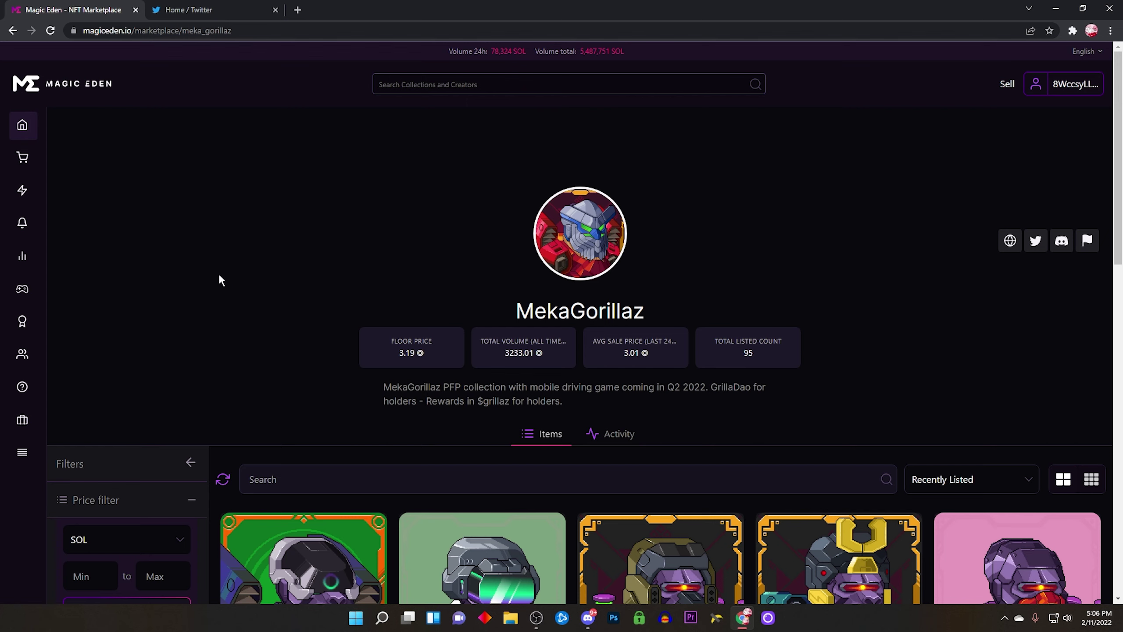
scroll(219, 280, down, 2)
scroll(393, 275, down, 2)
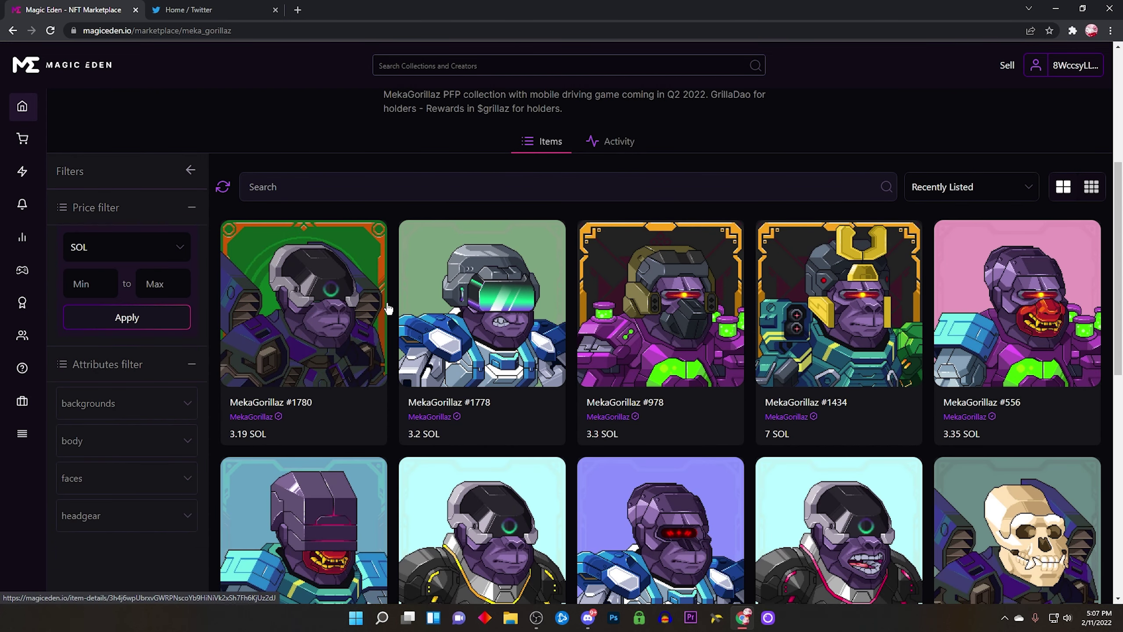
scroll(393, 298, down, 1)
scroll(389, 299, down, 1)
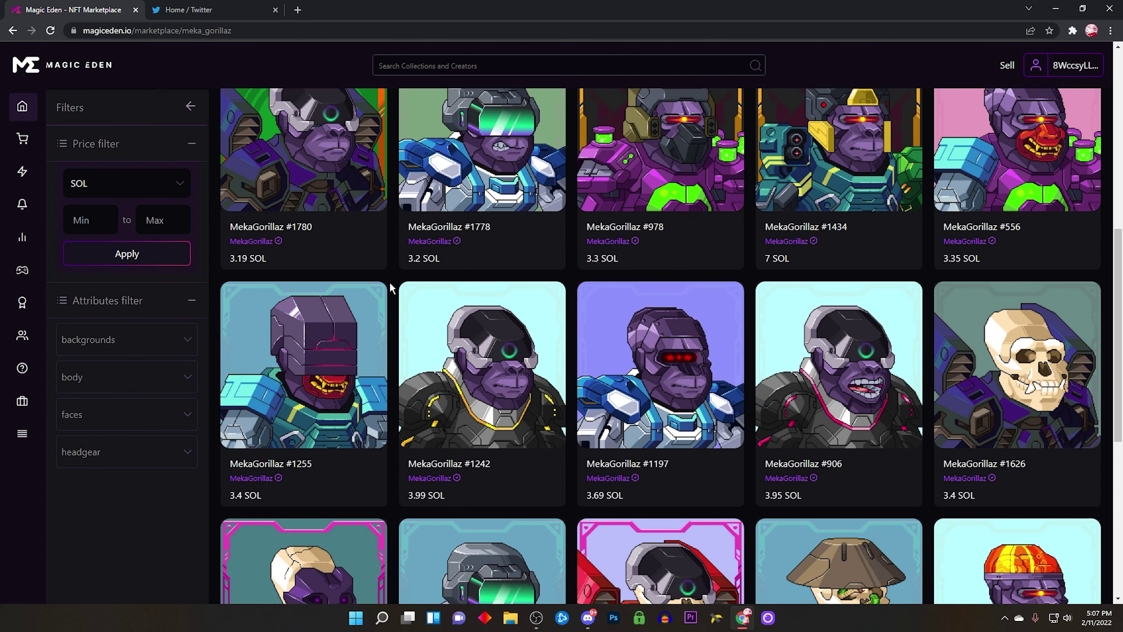
scroll(402, 277, up, 3)
scroll(402, 278, up, 2)
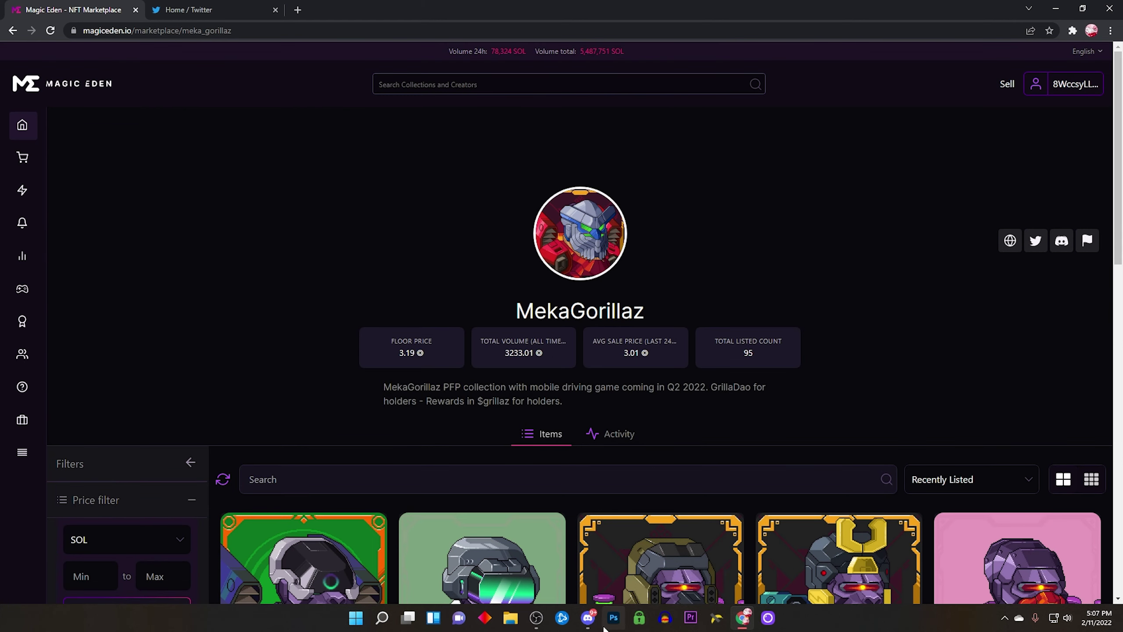
Read YAKU Corp.'s FRACTAL Launchpad announcement, then return to Magic Eden's home page.
click(588, 618)
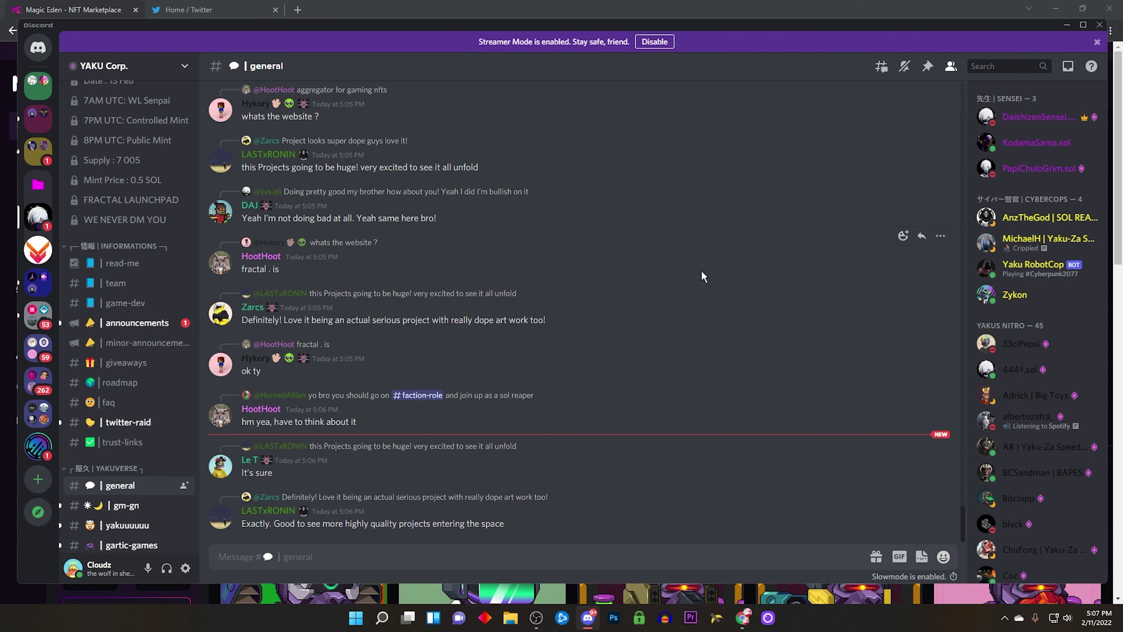
click(132, 323)
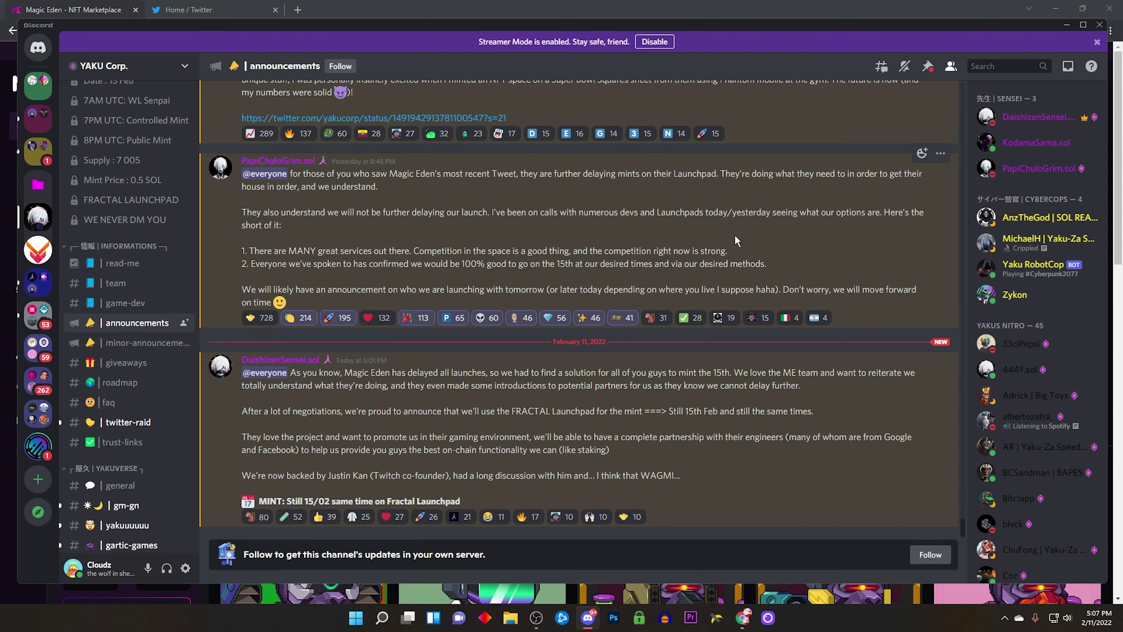
key(alt+Tab)
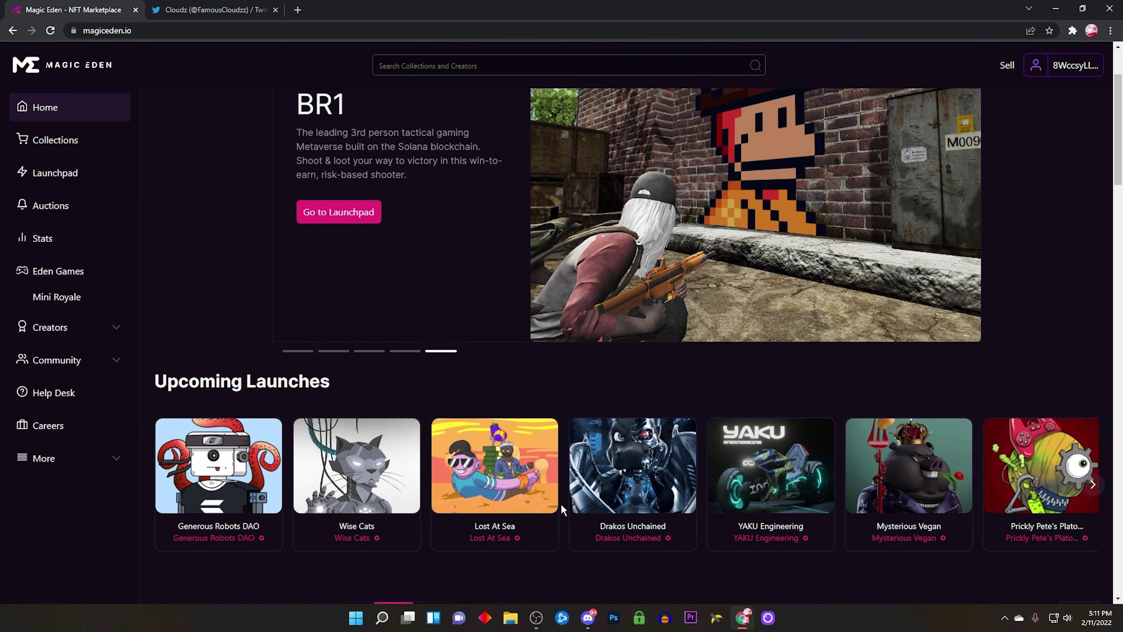
scroll(560, 504, up, 2)
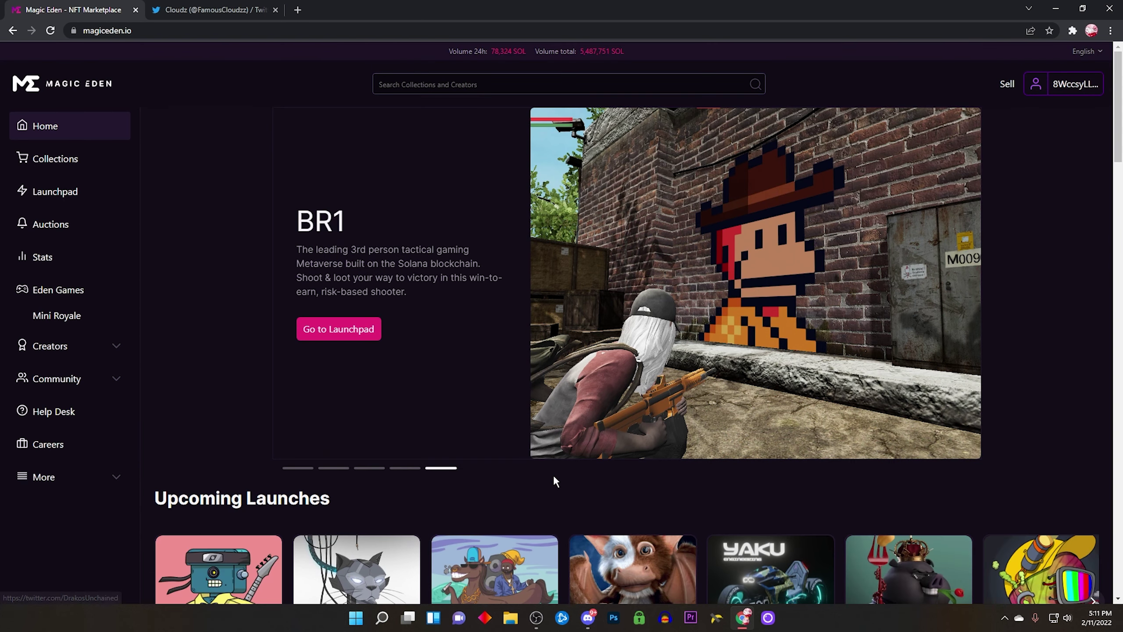